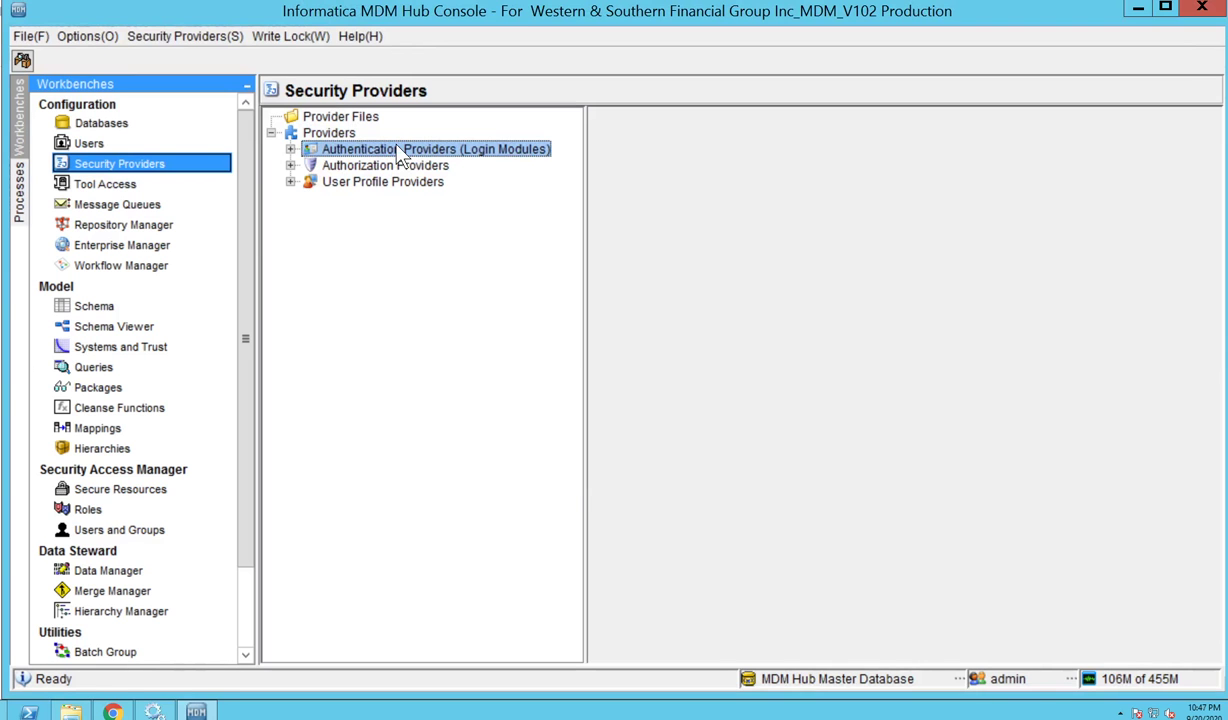
Add an OpenLDAP-template login module to the authentication providers.
click(438, 162)
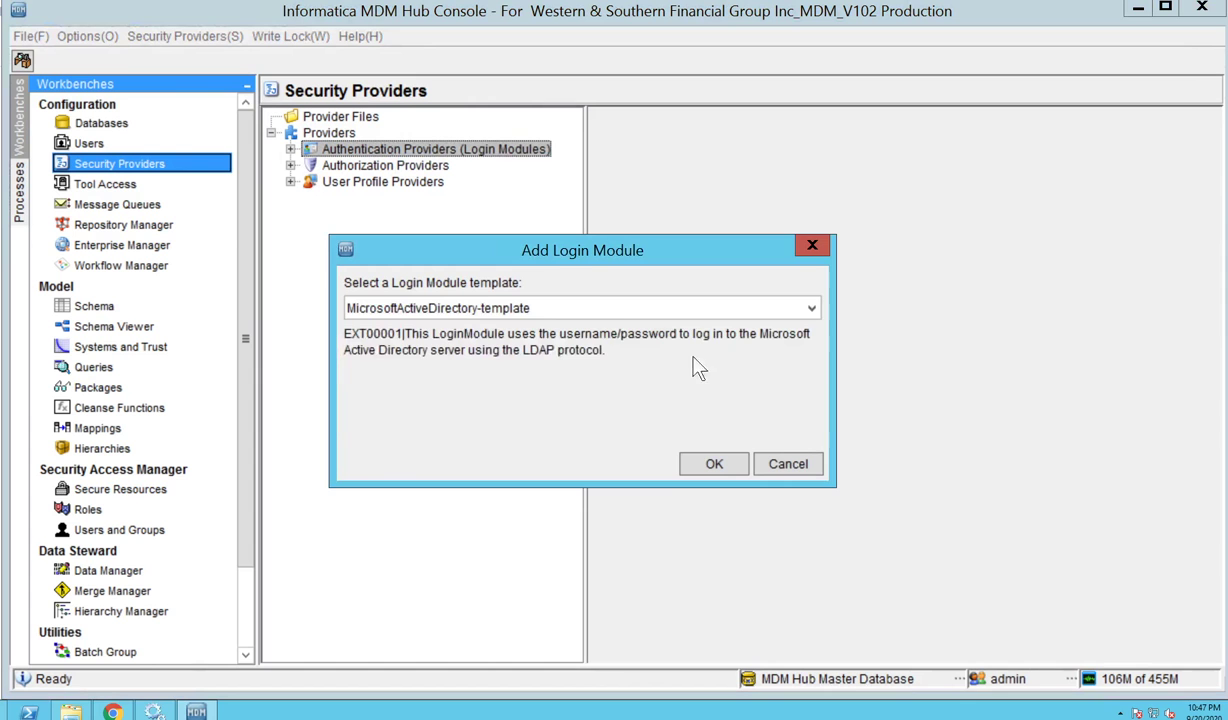
click(605, 316)
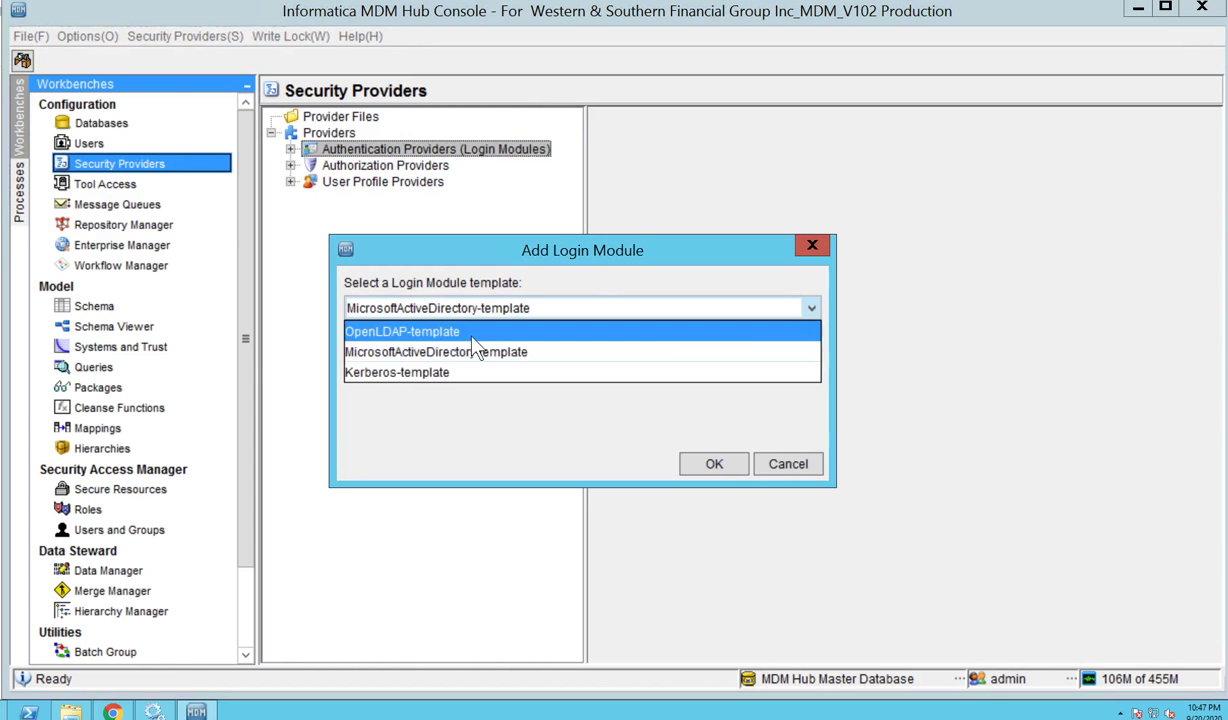
click(452, 328)
click(710, 465)
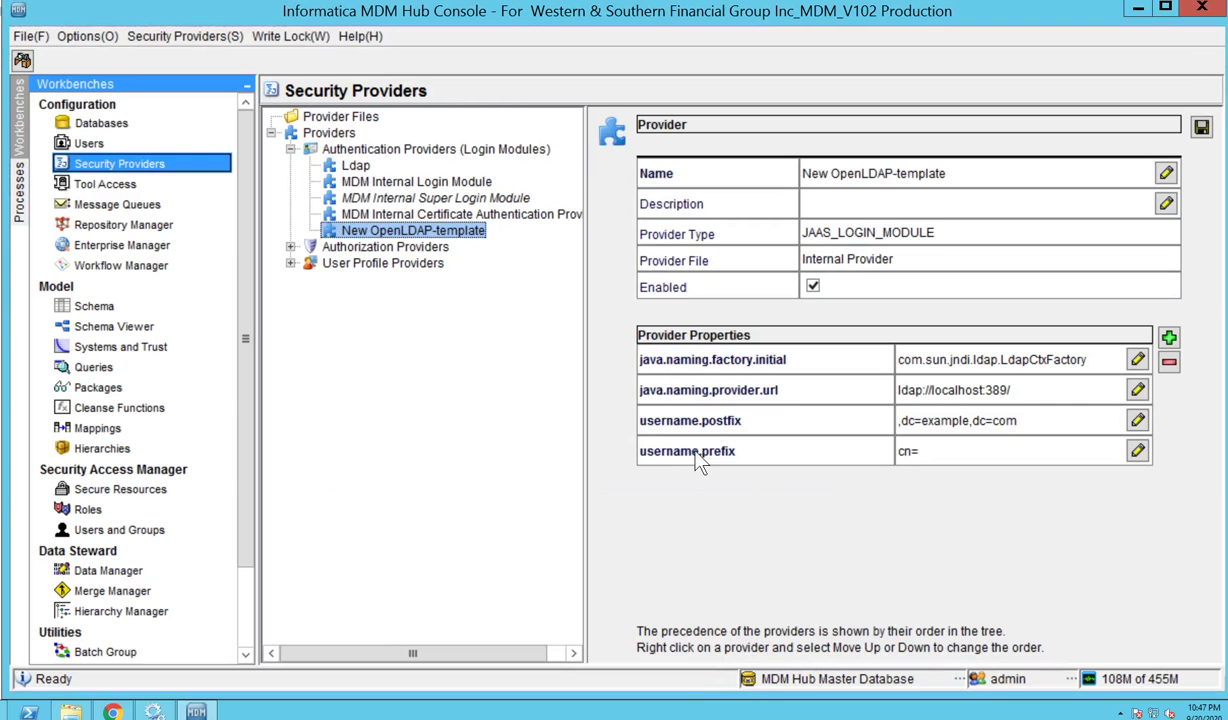
Add a MicrosoftActiveDirectory-template login module and decline to save the OpenLDAP one.
right_click(457, 235)
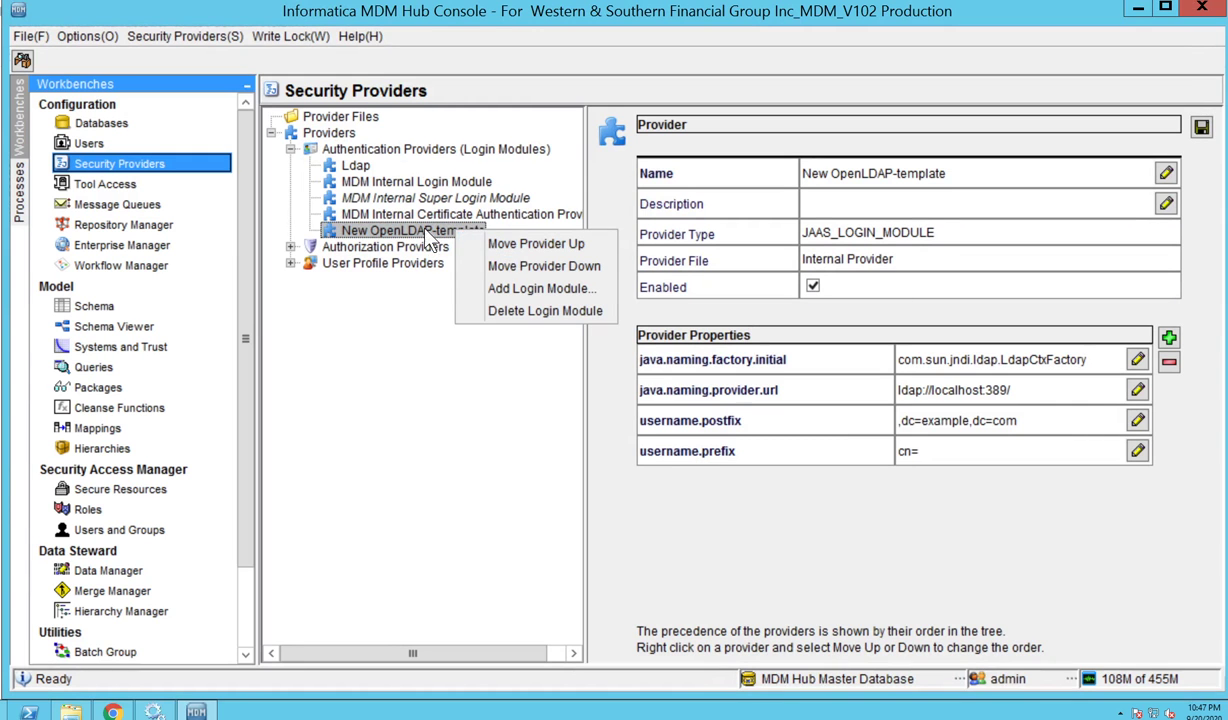
click(495, 288)
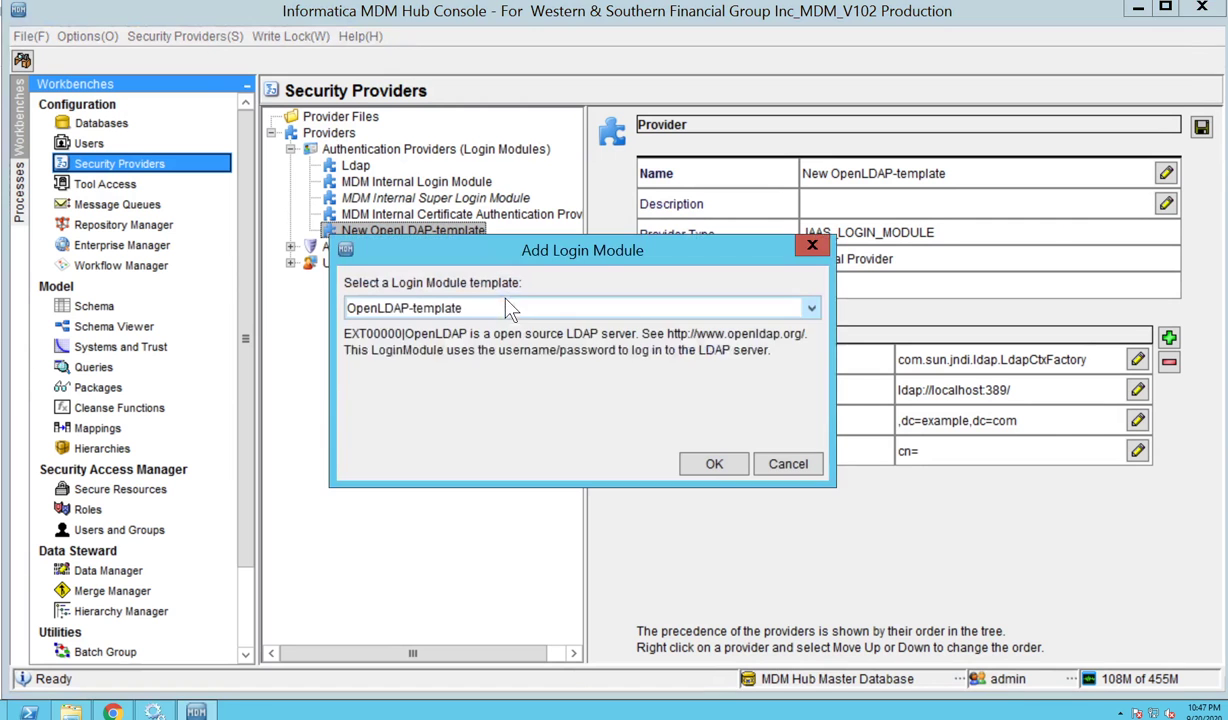
click(630, 312)
click(430, 352)
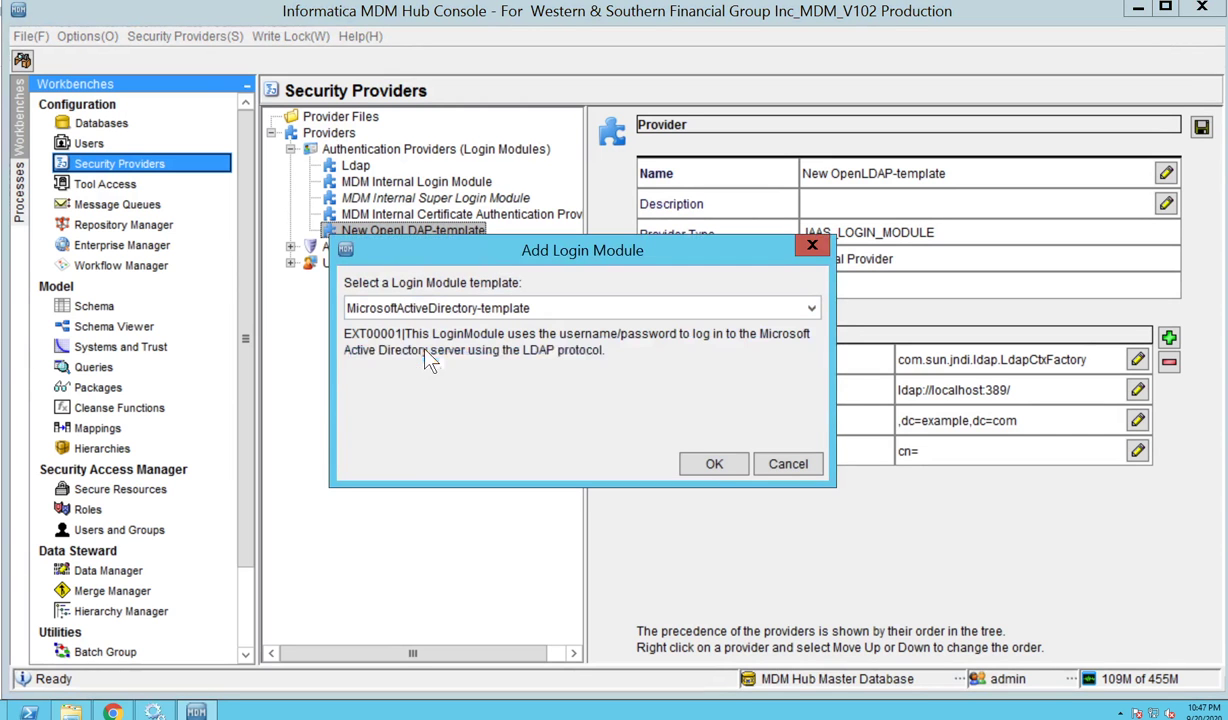
click(716, 465)
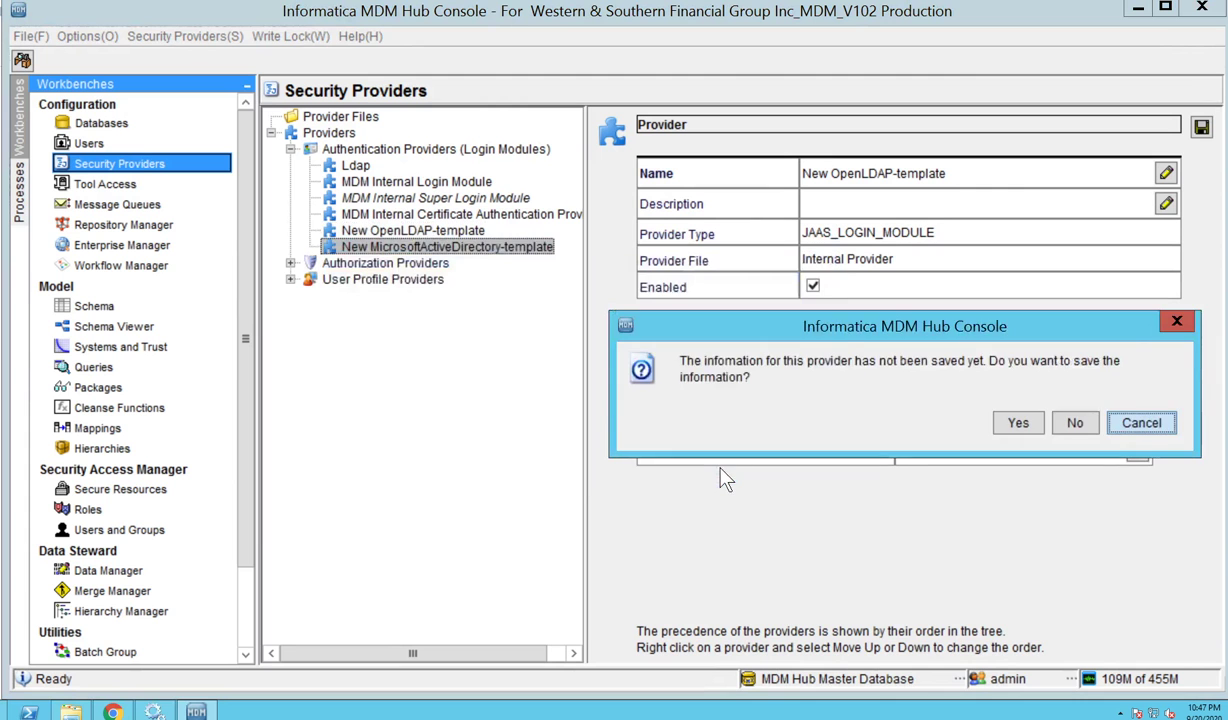
click(1075, 425)
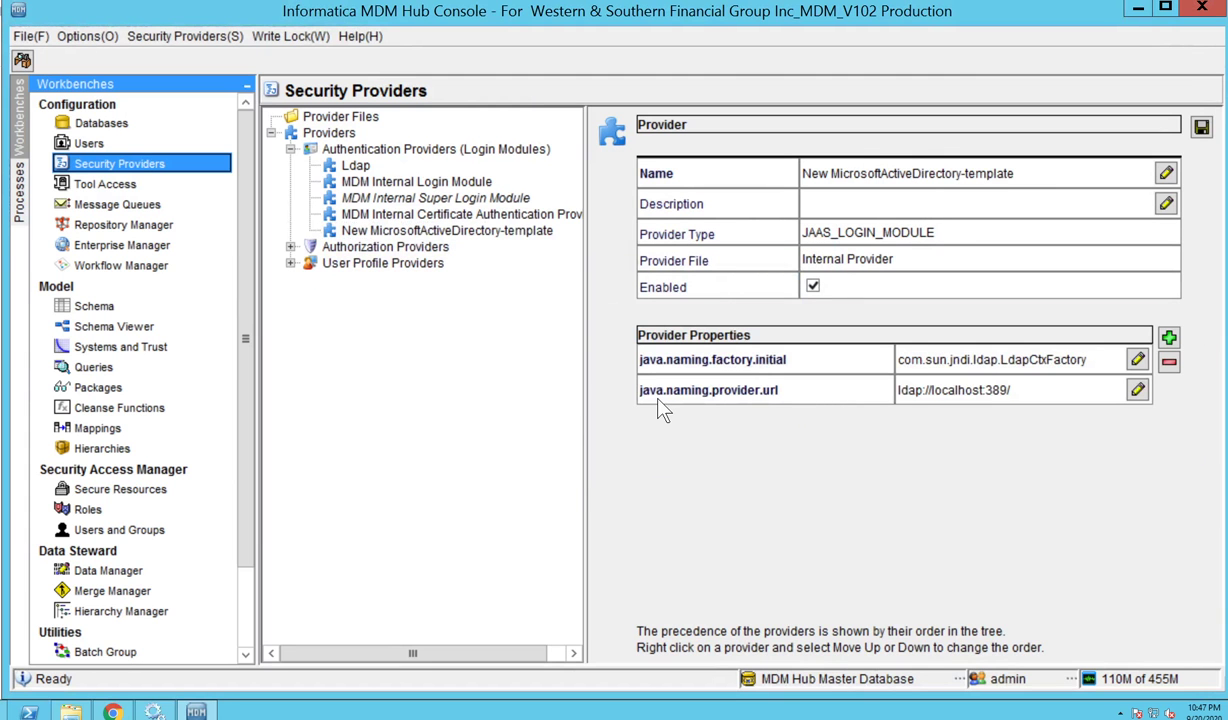
Cancel adding a provider property, leaving properties unchanged, and switch to the slideshow.
click(1169, 337)
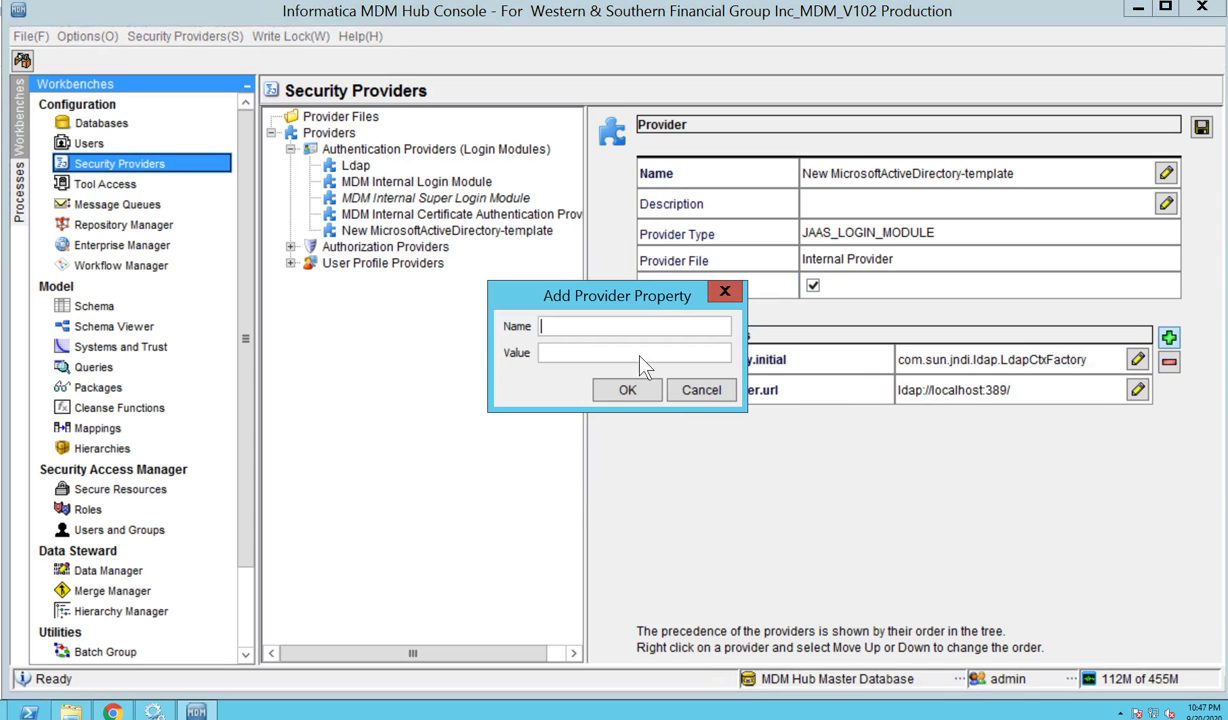
click(701, 391)
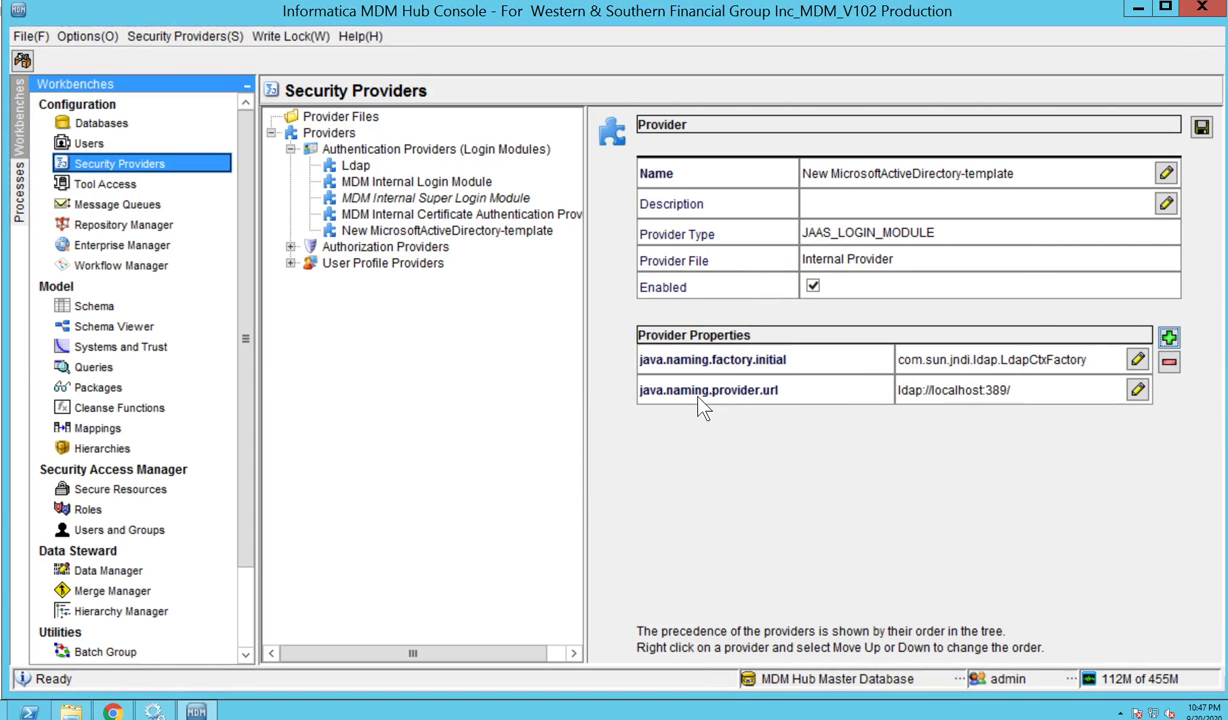
key(alt+Tab)
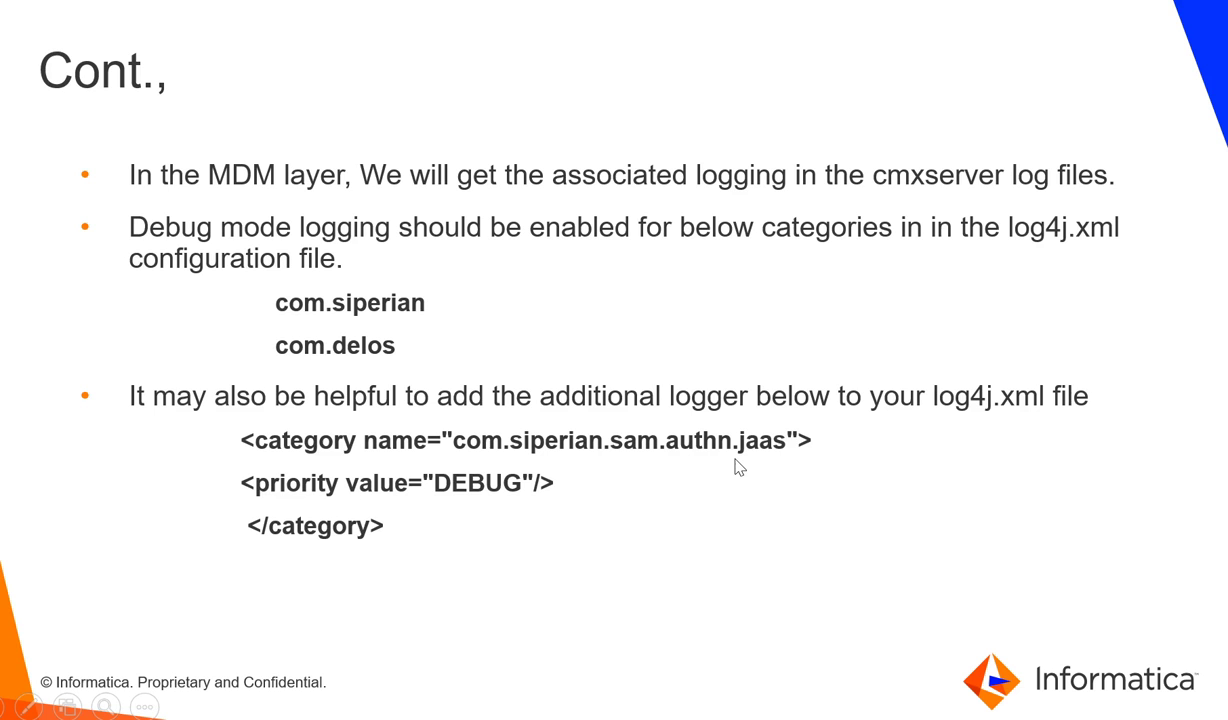
Advance the slideshow past the logging slide to the Demo title slide.
click(416, 478)
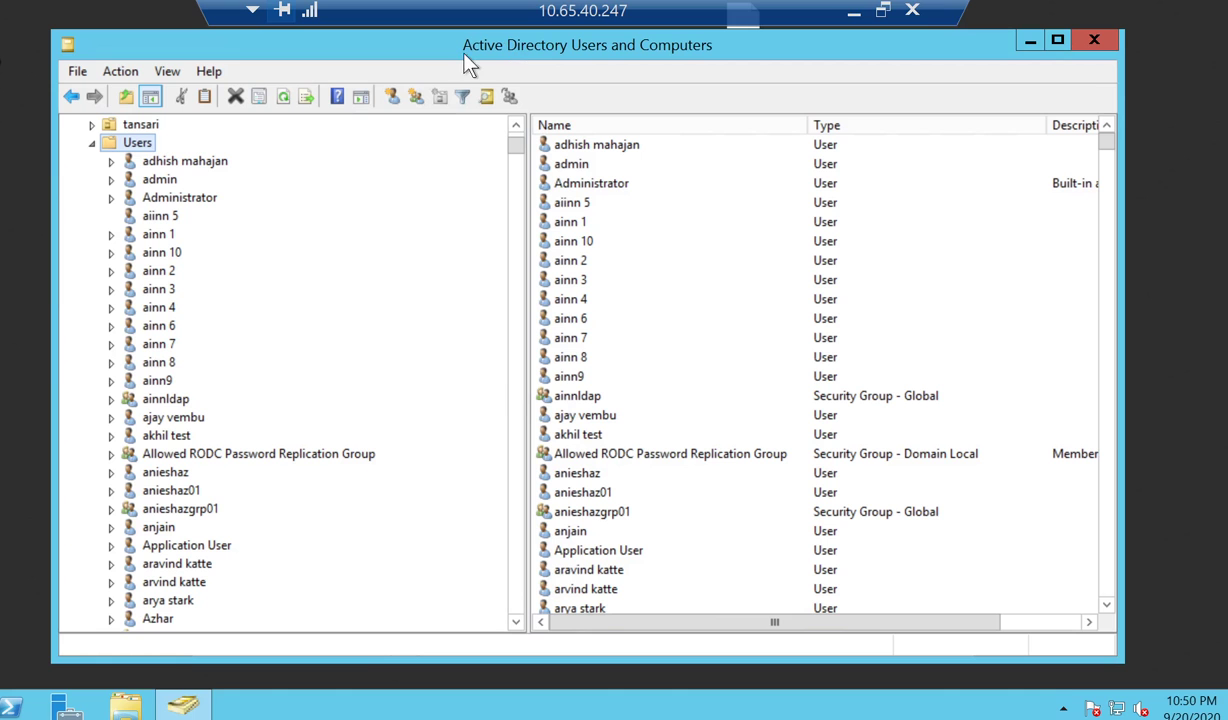
Start a new user in Users with first name Demo, last name LDAP, and logon name DemoLDAP.
right_click(142, 152)
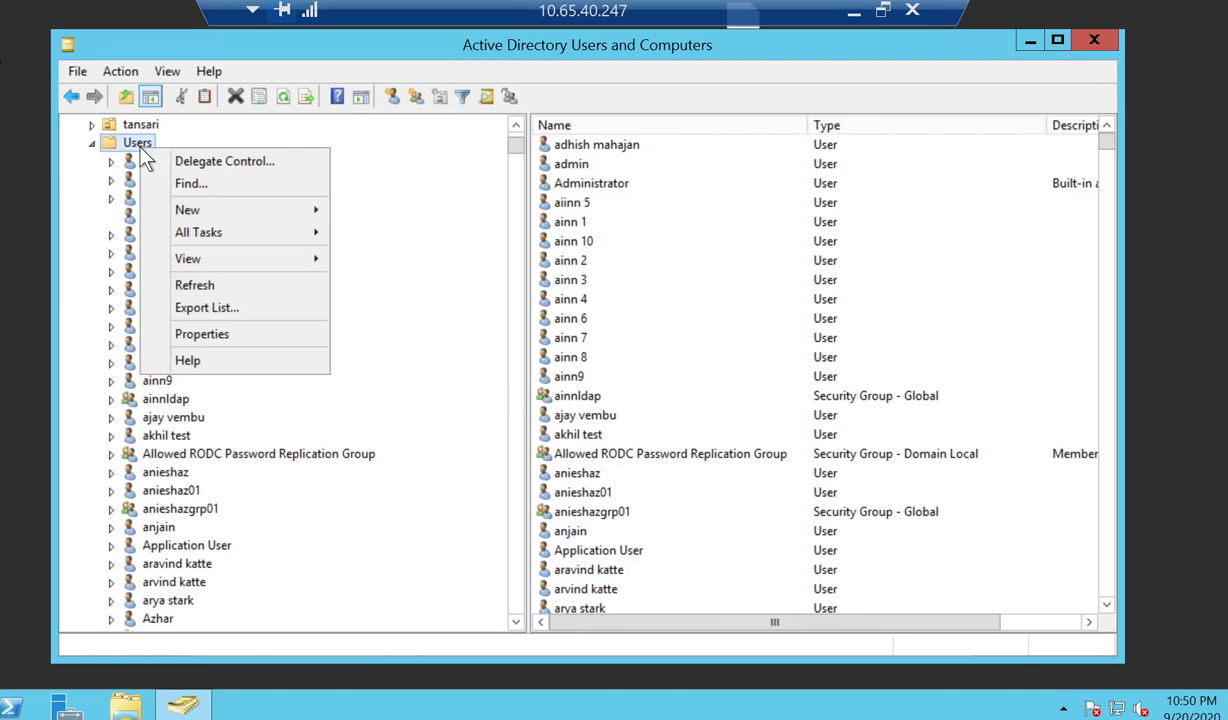
mouse_move(216, 197)
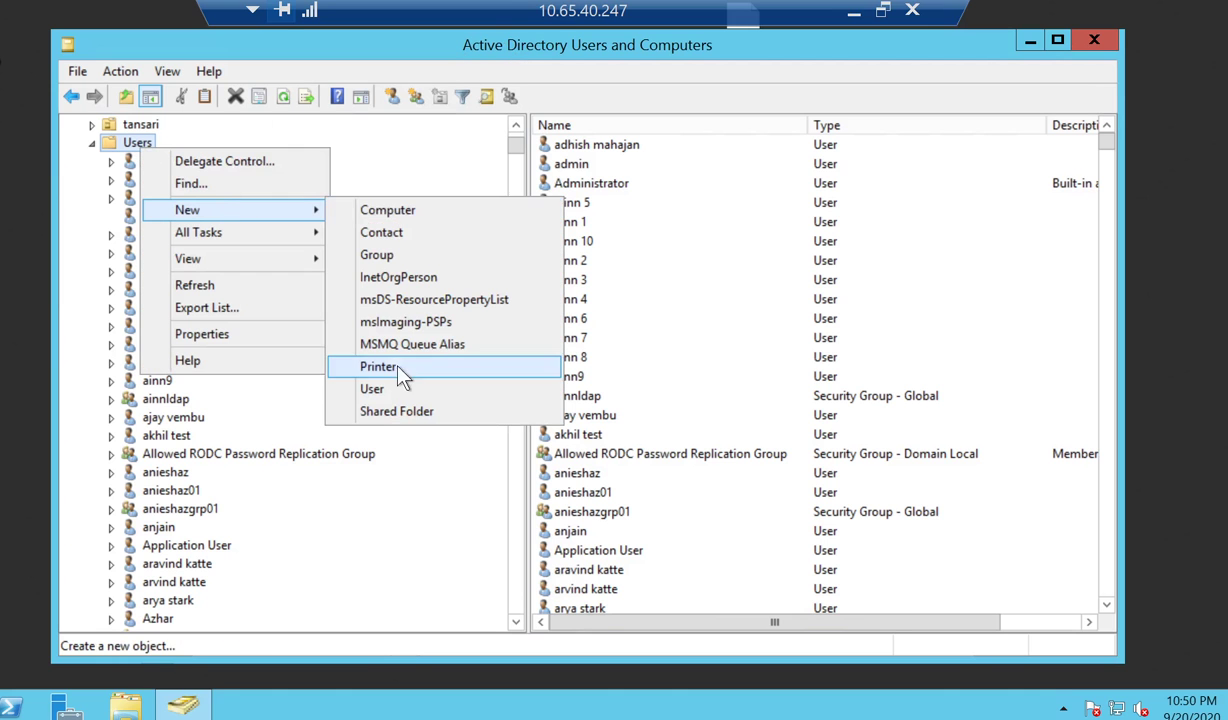
click(376, 389)
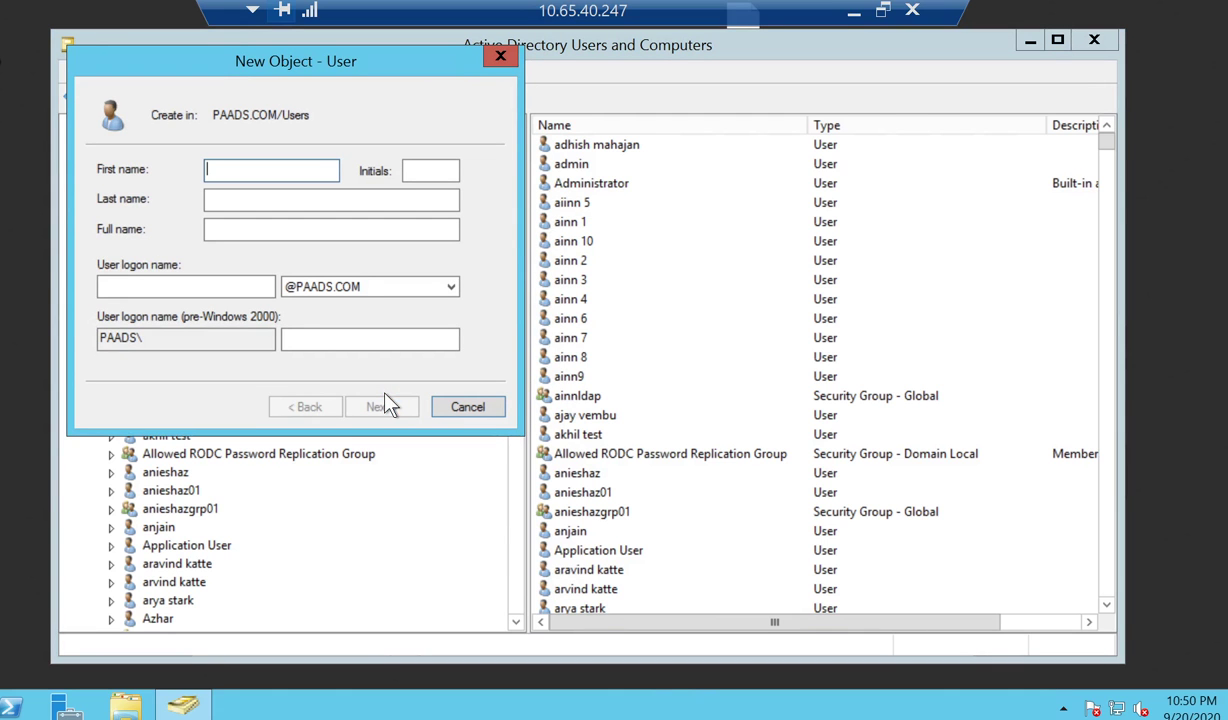
text(Demo)
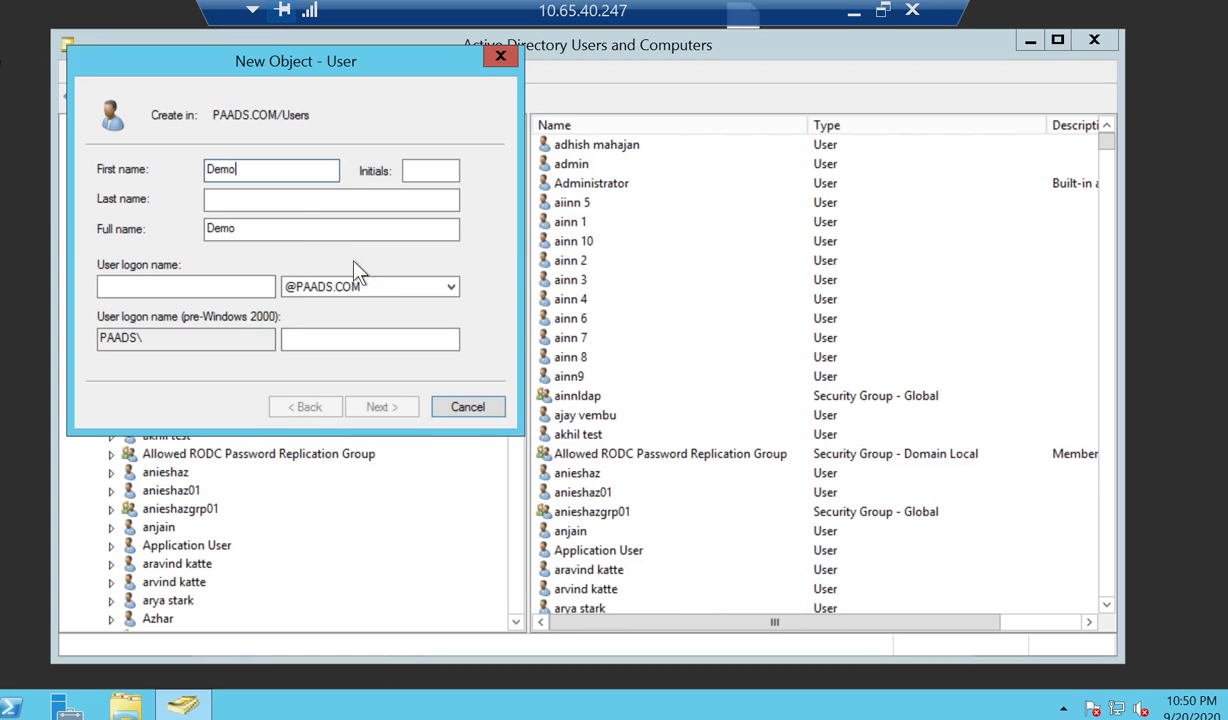
key(Tab)
text(LDAP)
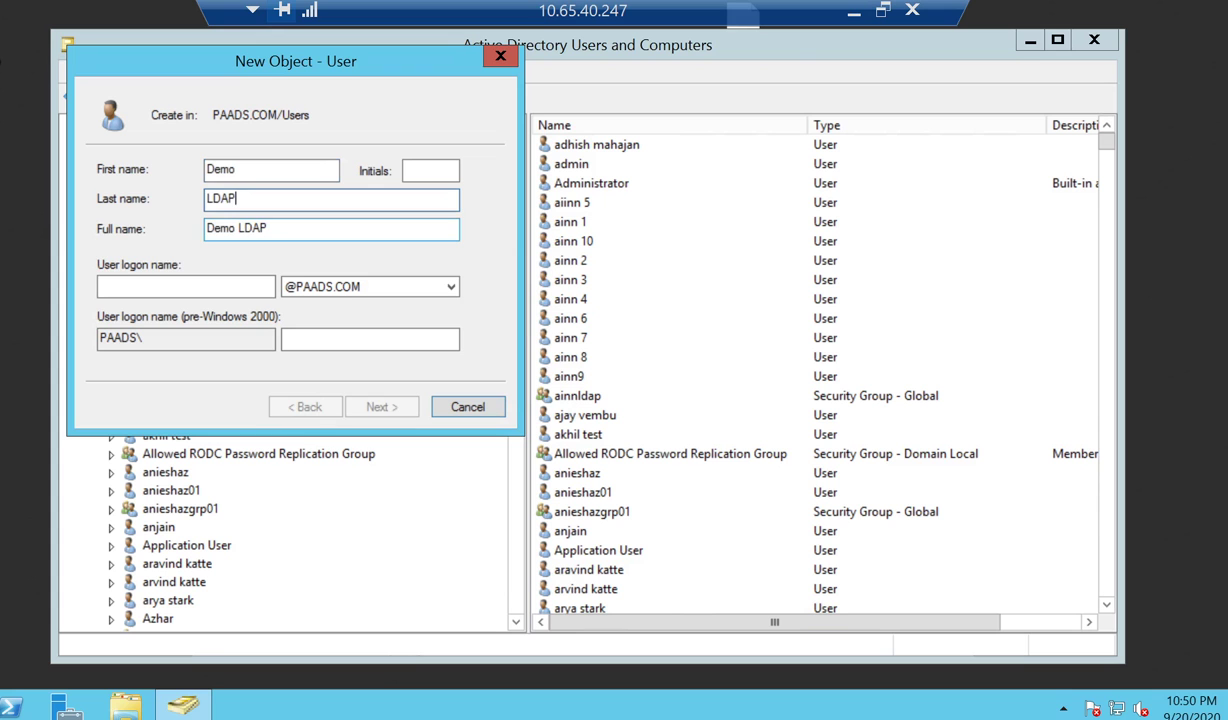
click(236, 228)
key(BackSpace)
key(ctrl+a)
key(ctrl+c)
key(Tab)
key(ctrl+v)
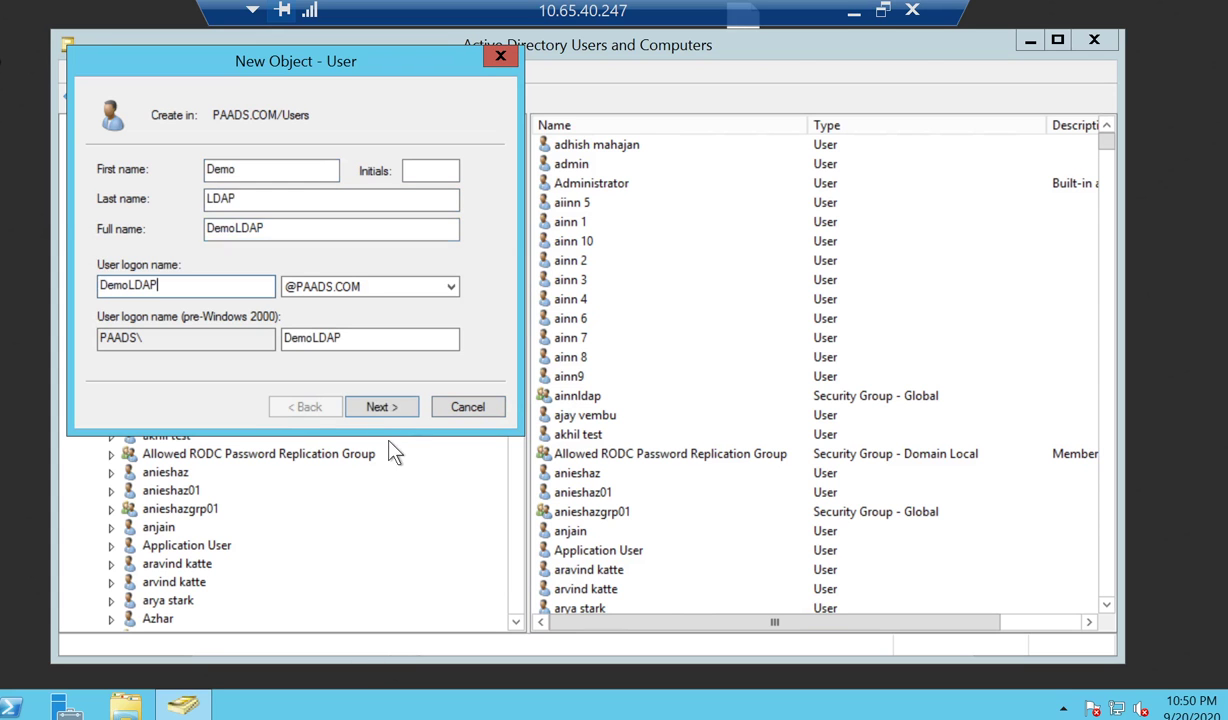
click(391, 409)
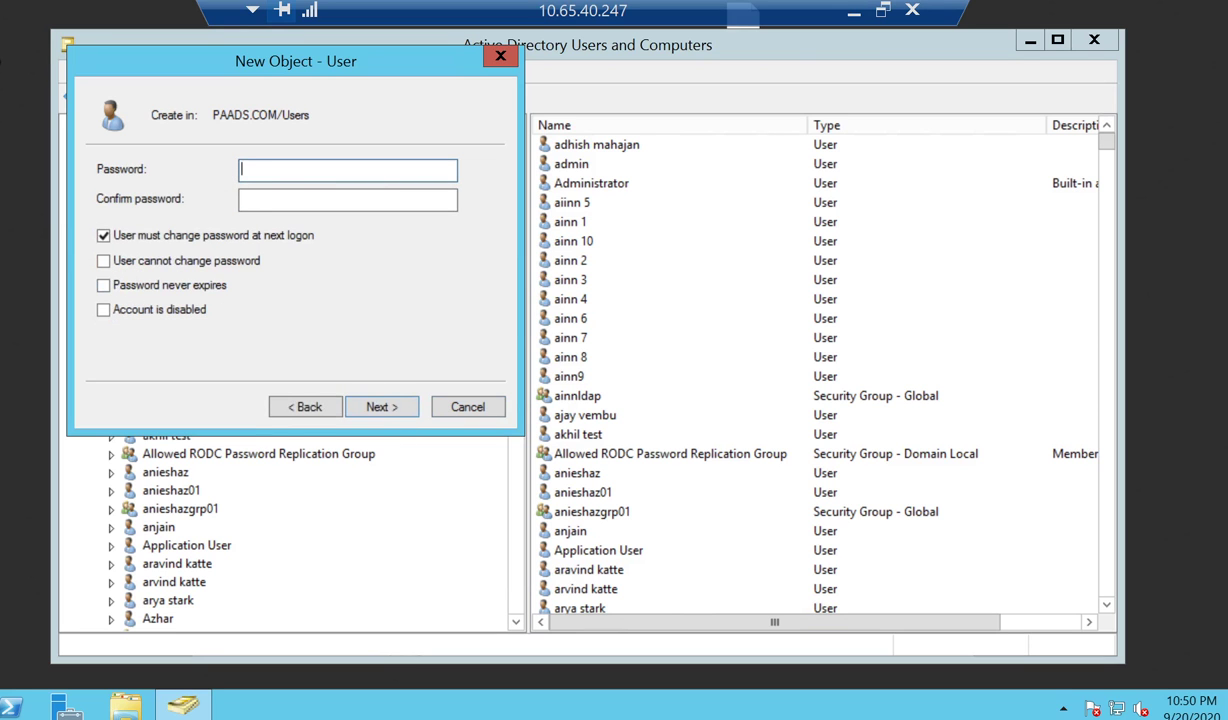
Set the user's password, uncheck change at next logon, tick Password never expires, and finish.
text(•••••••••)
key(Tab)
text(••••••)
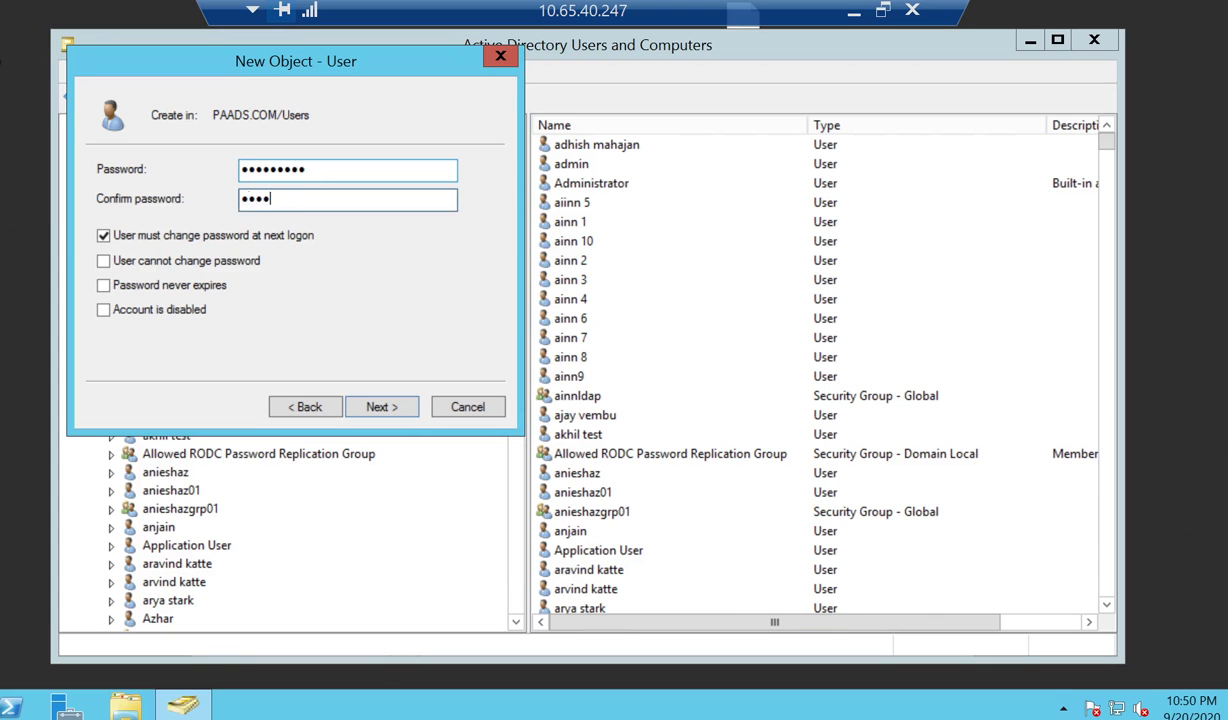
text(•••)
click(103, 235)
click(103, 285)
click(381, 407)
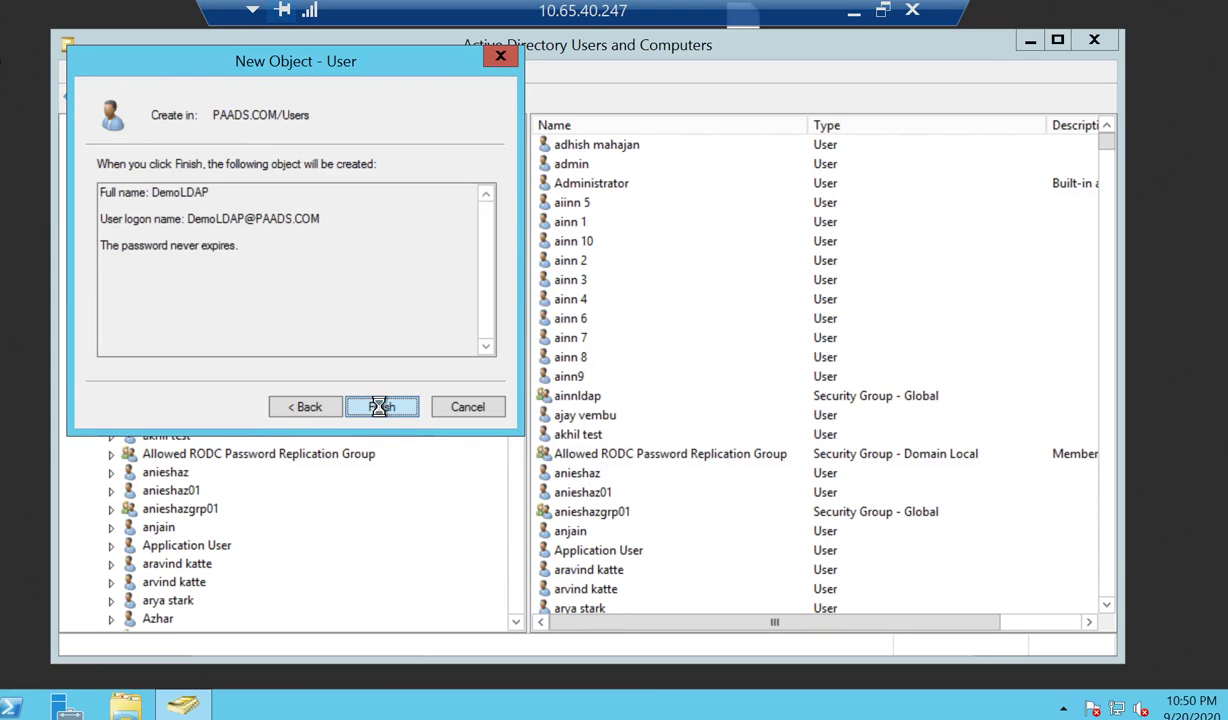
click(380, 408)
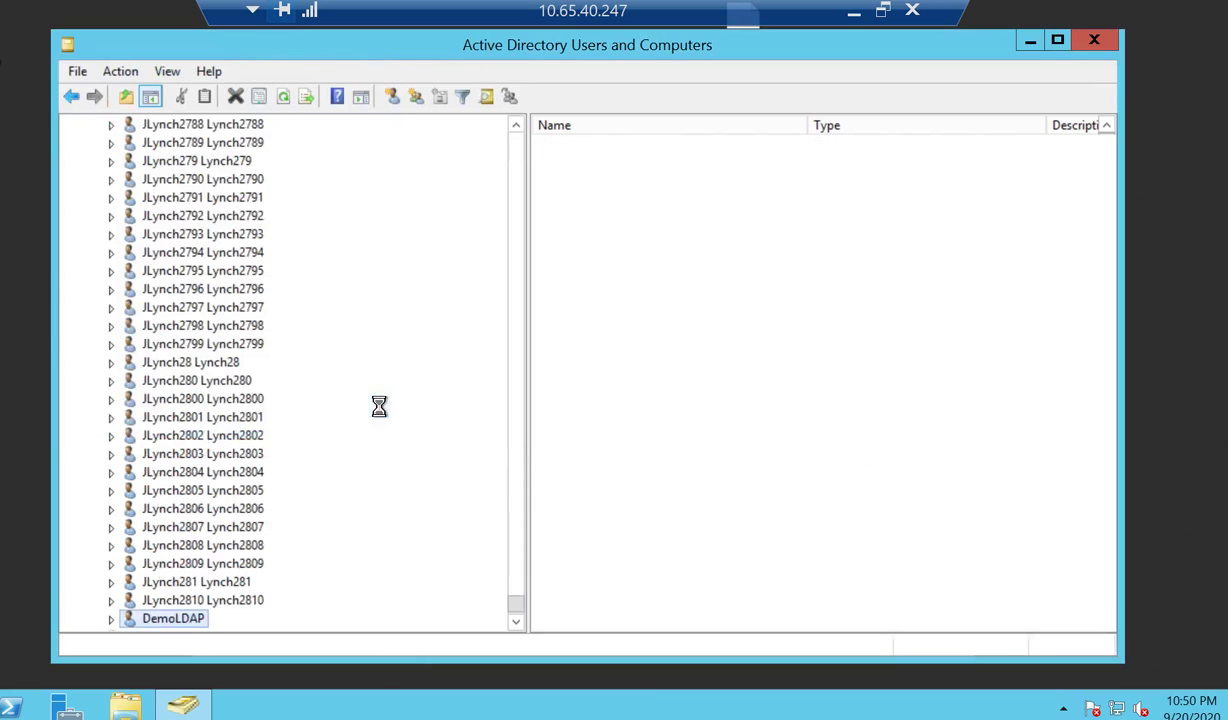
Open the DemoLDAP user's properties and view its LDAP attributes in the Attribute Editor.
click(516, 622)
click(516, 622)
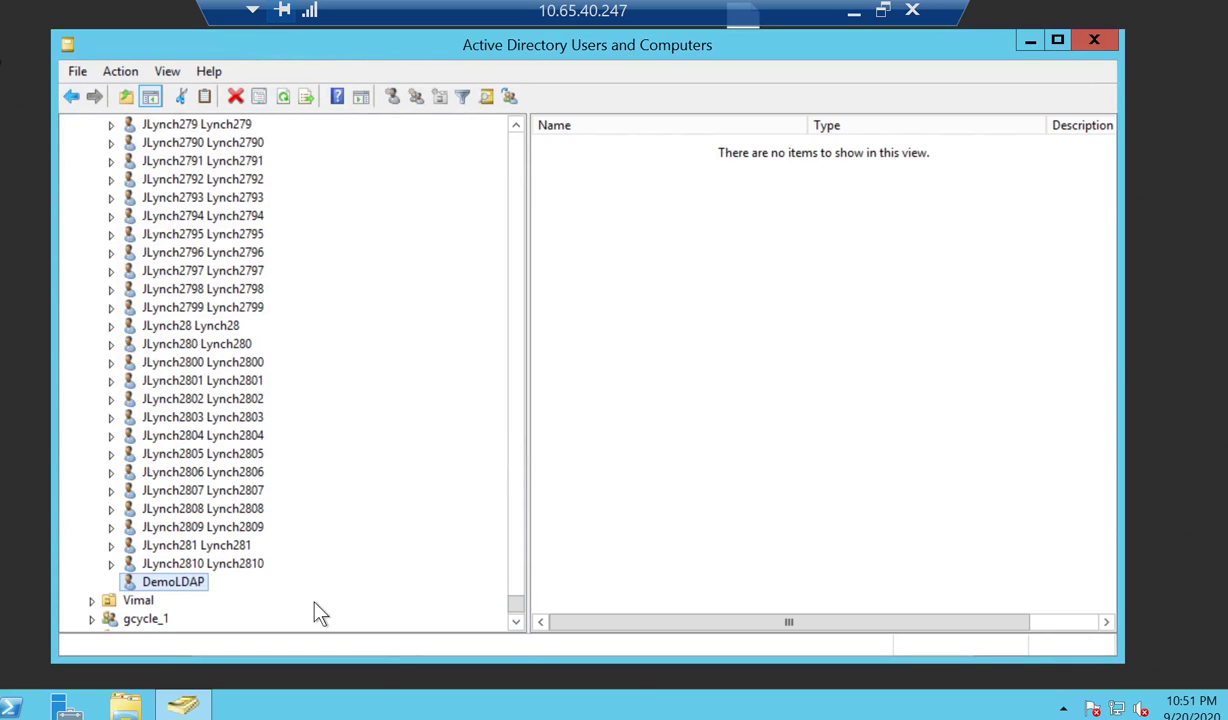
right_click(195, 591)
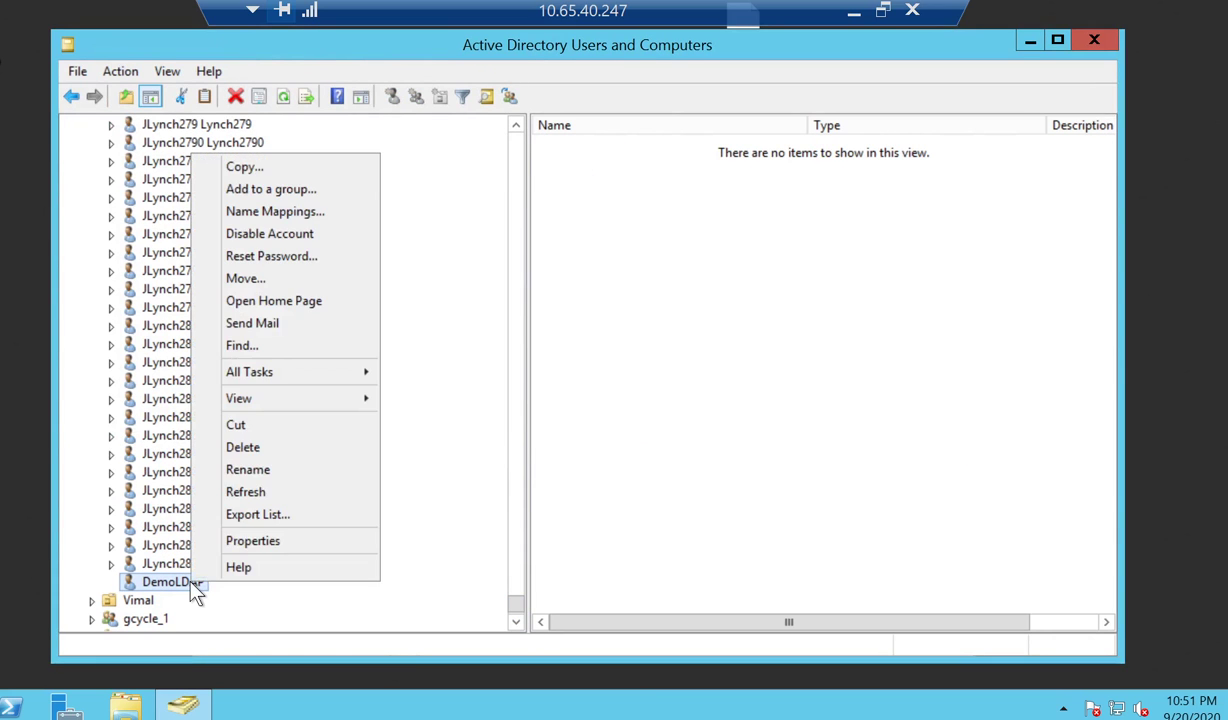
click(240, 542)
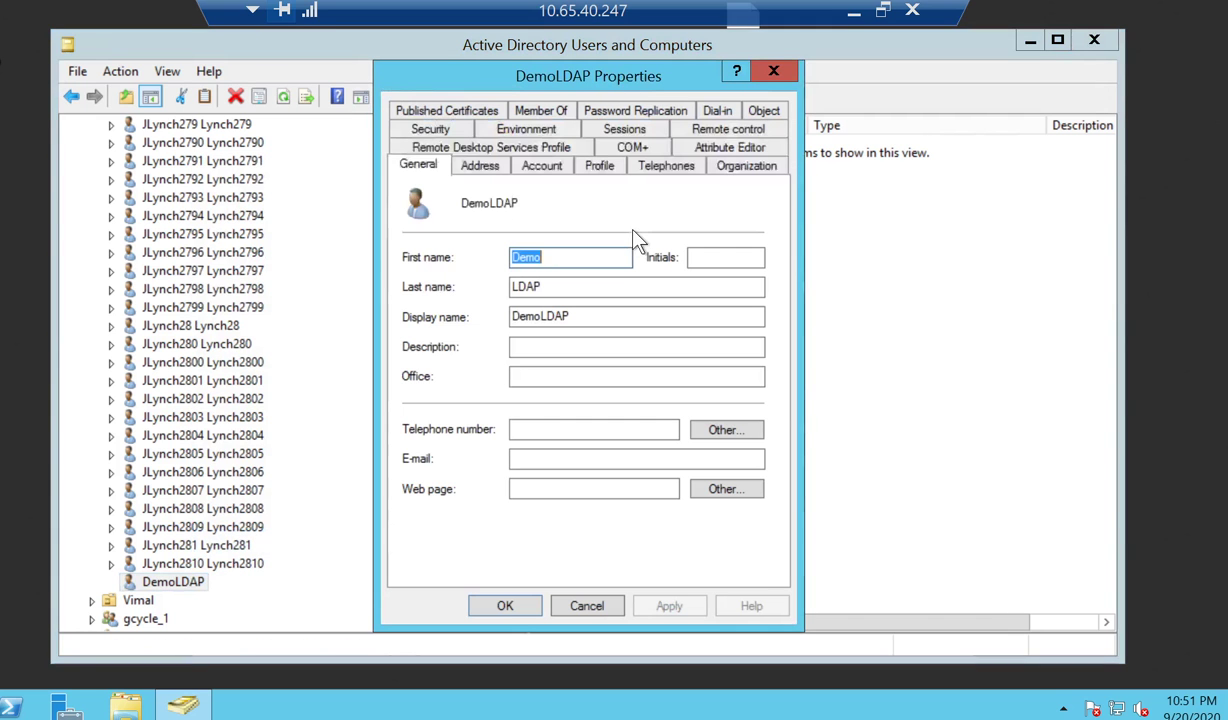
click(752, 143)
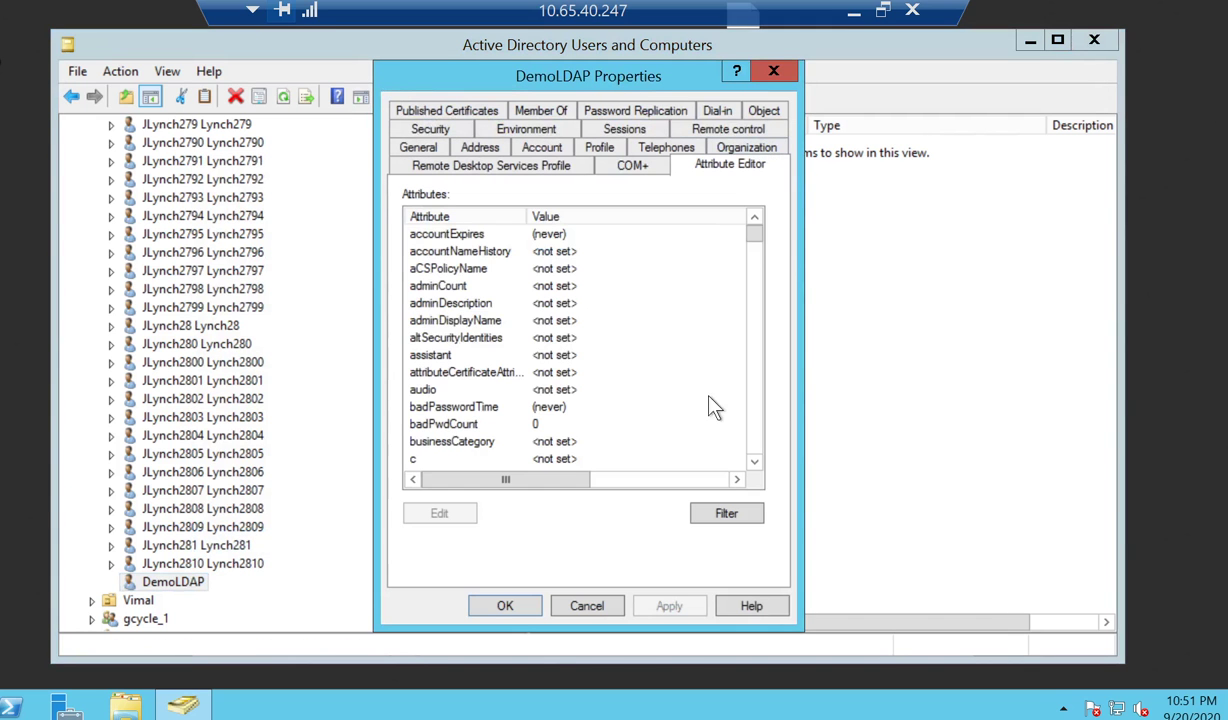
click(493, 343)
scroll(493, 343, down, 7)
click(493, 343)
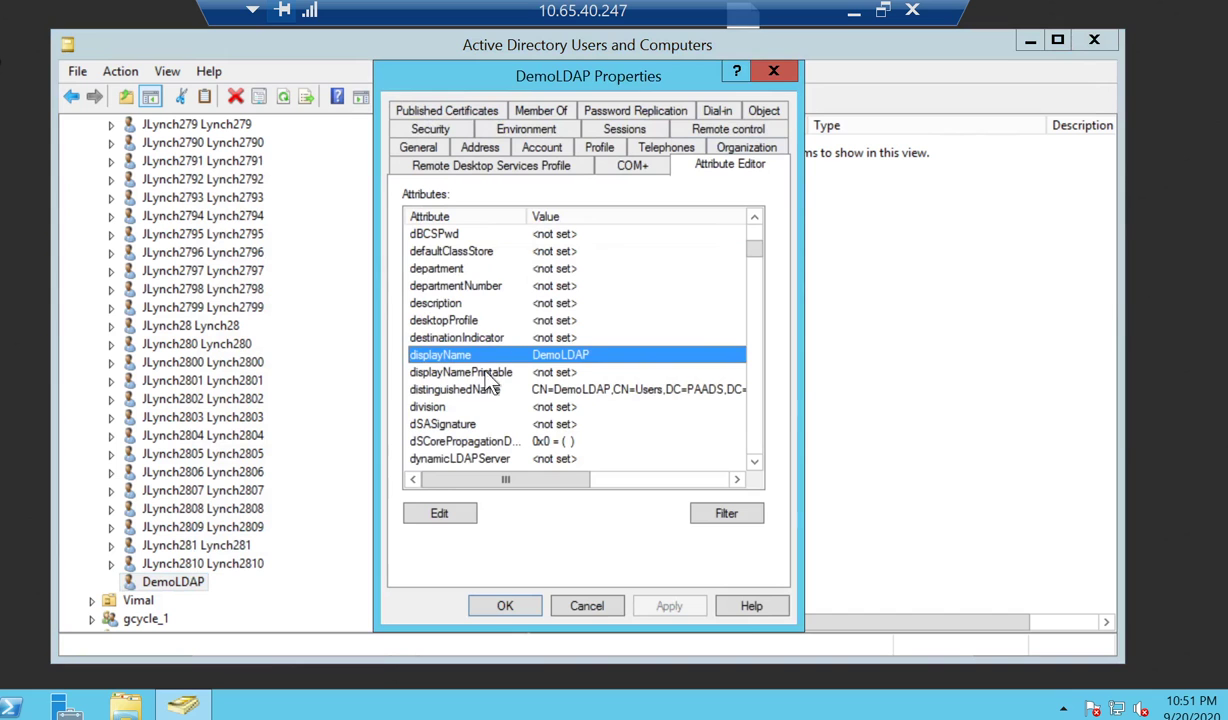
Copy the full distinguishedName value and minimize the remote desktop session.
double_click(483, 390)
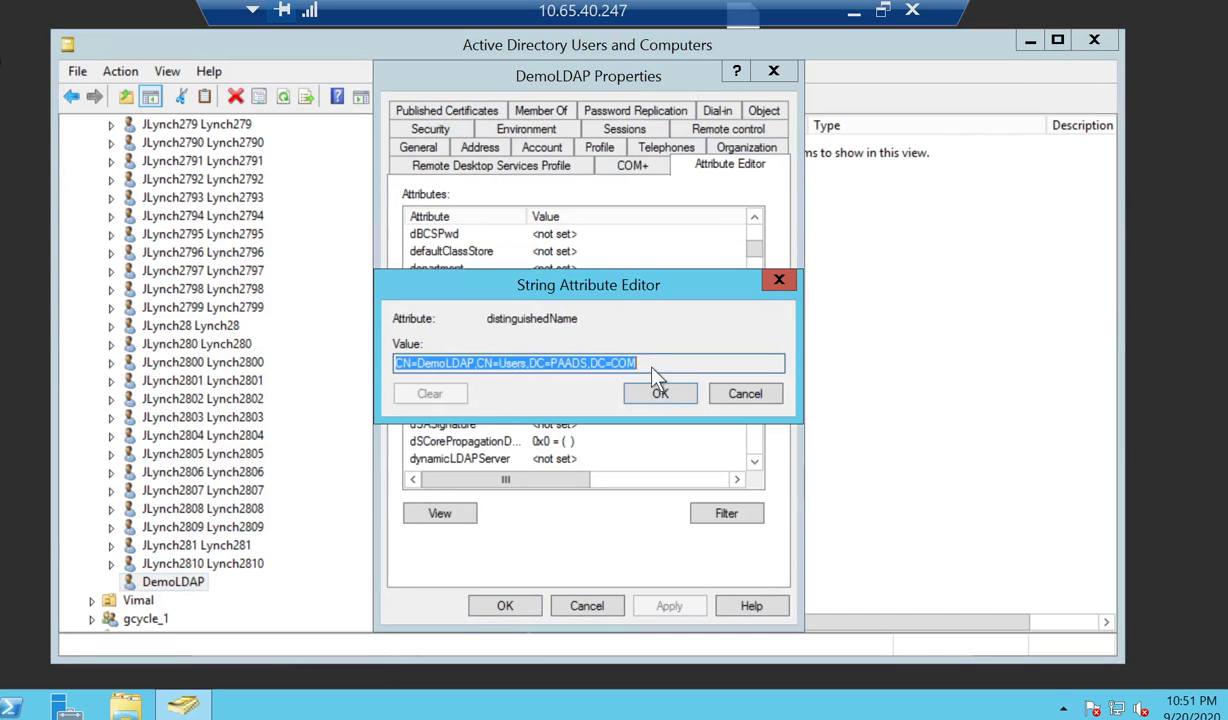
key(End)
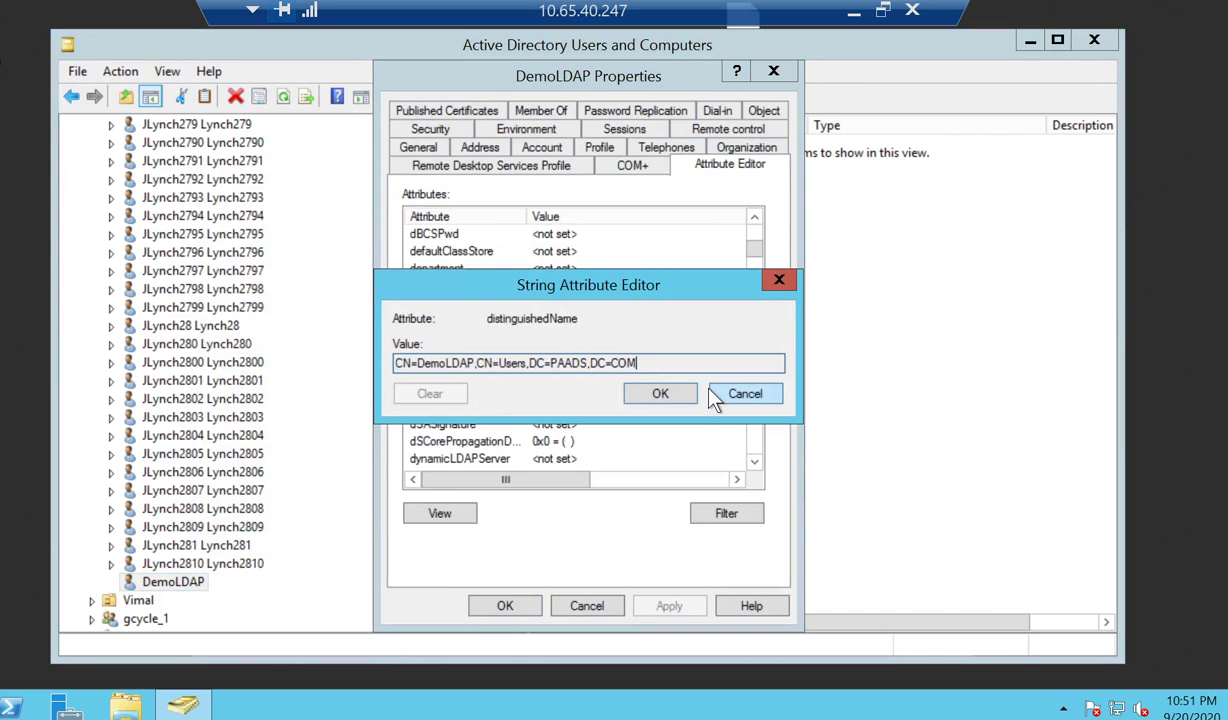
key(shift+Home)
key(ctrl+c)
click(658, 392)
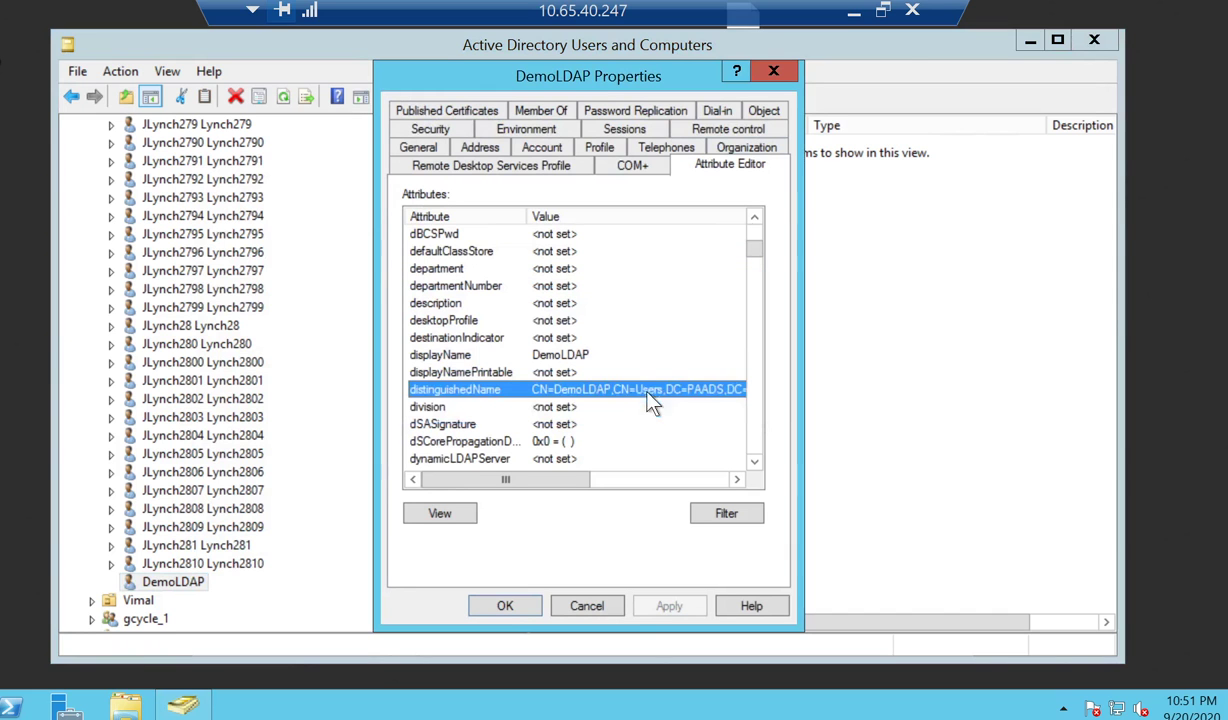
click(855, 14)
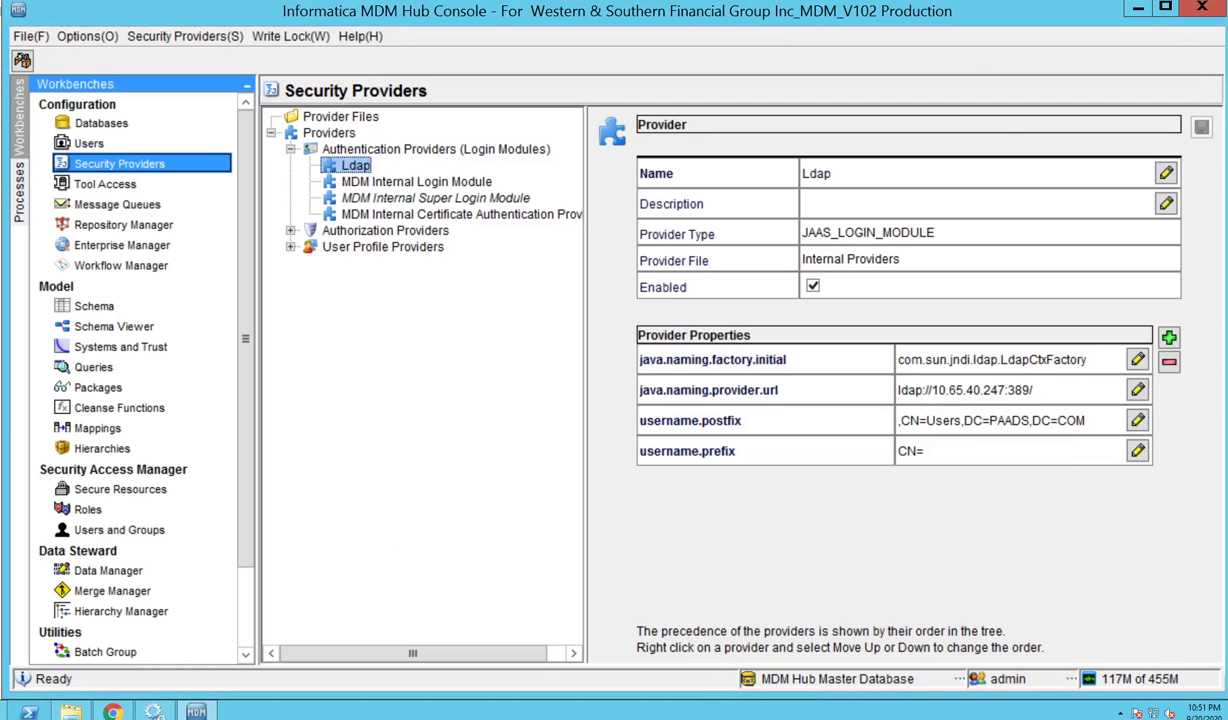
click(5, 684)
Paste the DN into Notepad and split it into CN=, DemoLDAP, and CN=Users,DC=PAADS,DC=COM lines.
text(notepad++)
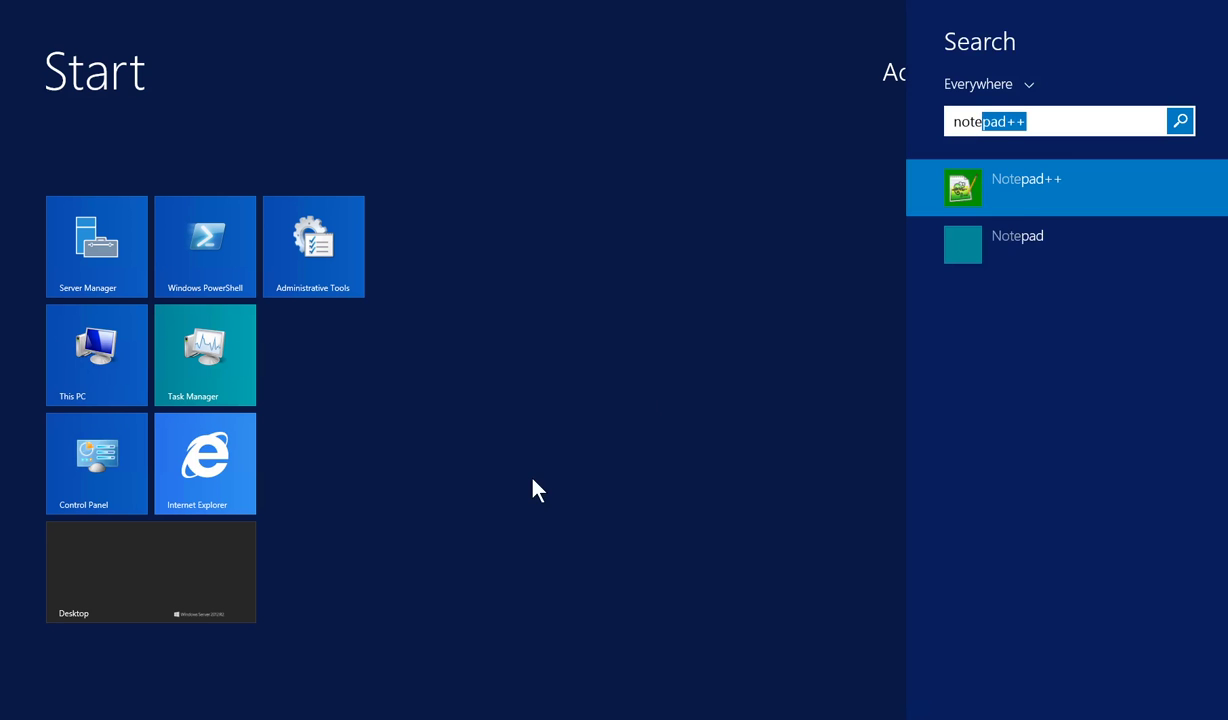
click(1025, 249)
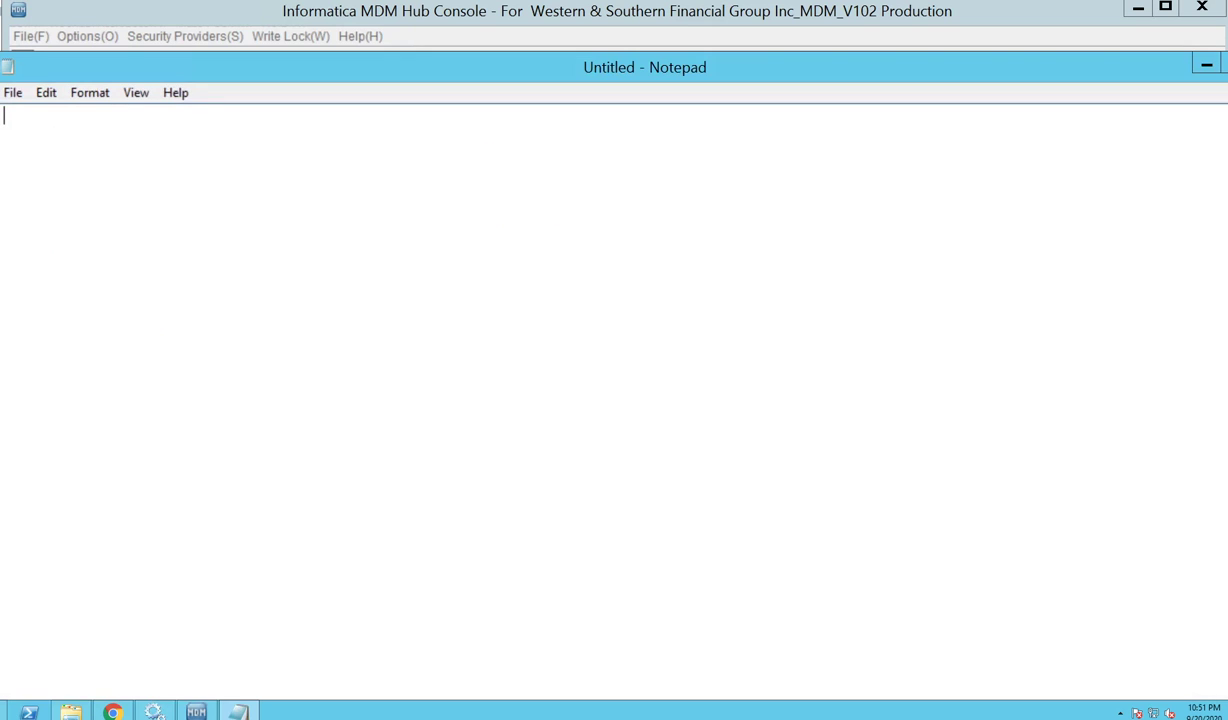
key(Return)
key(Return)
key(ctrl+v)
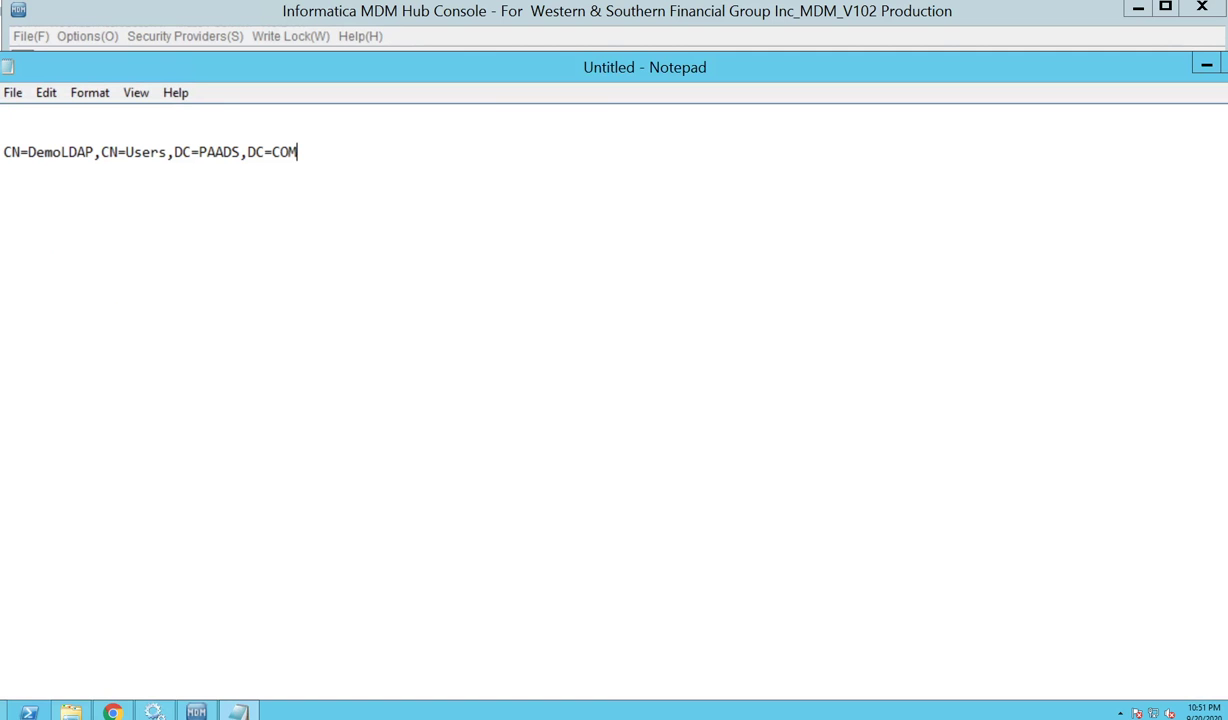
drag(95, 152, 28, 152)
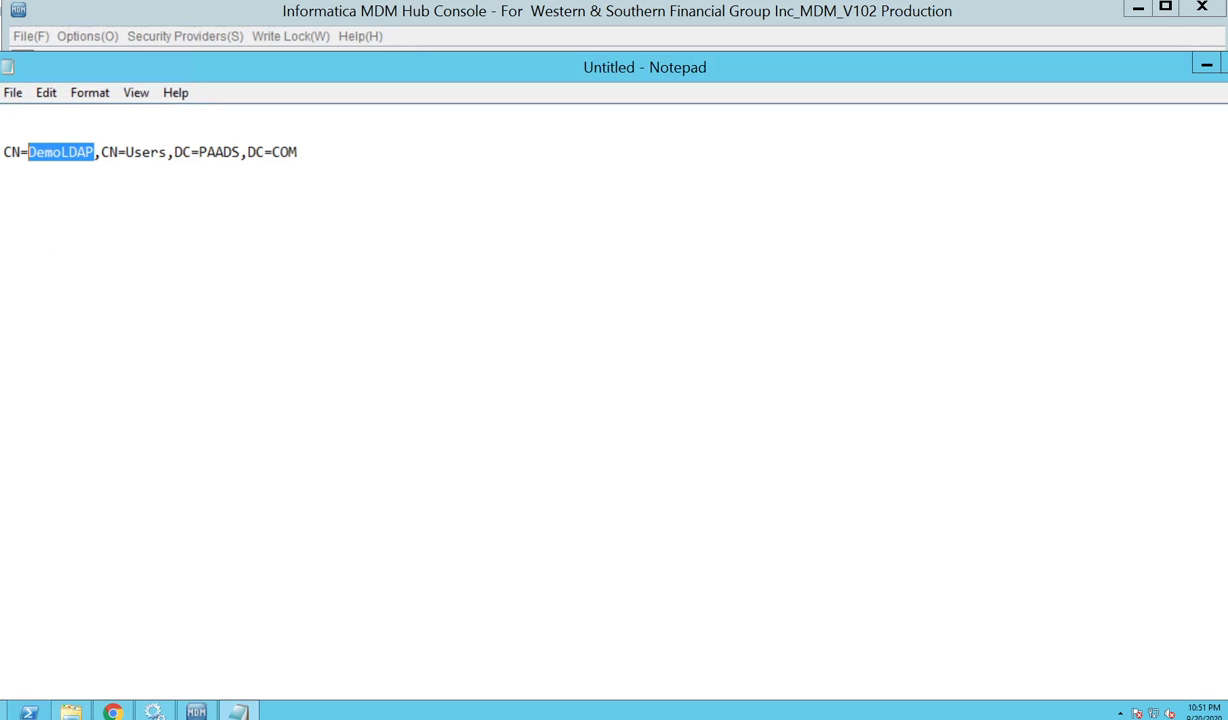
click(101, 152)
key(Return)
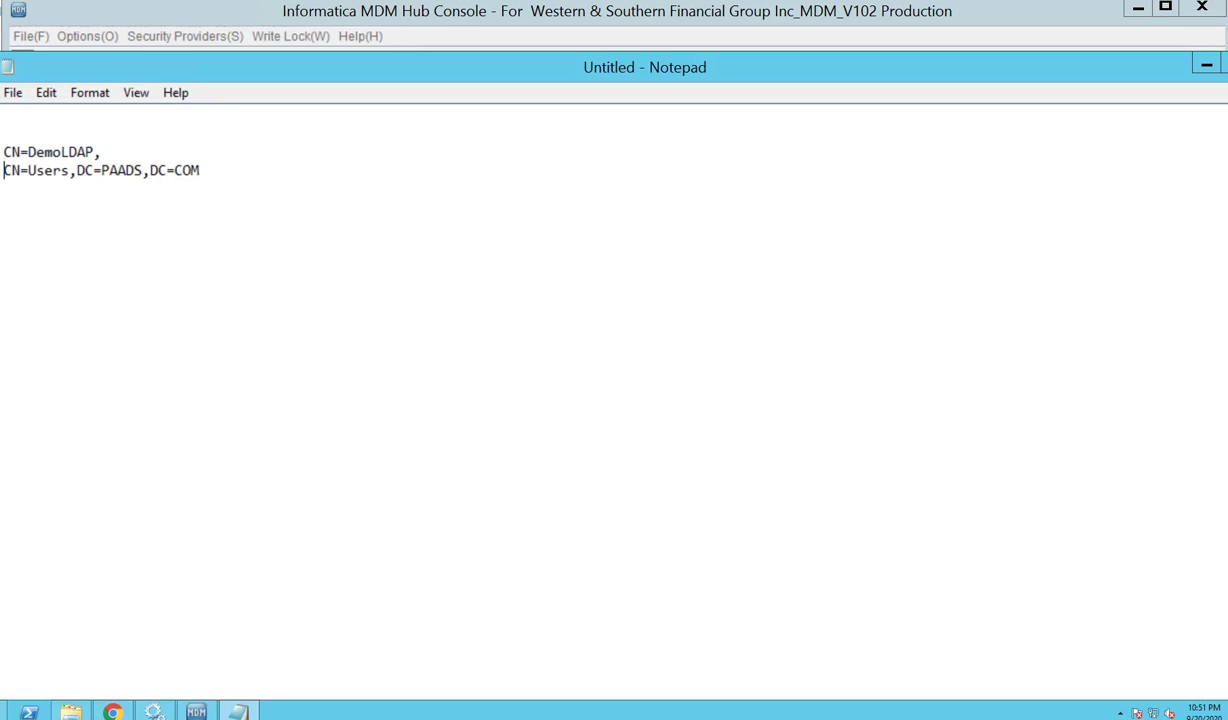
click(27, 152)
key(Return)
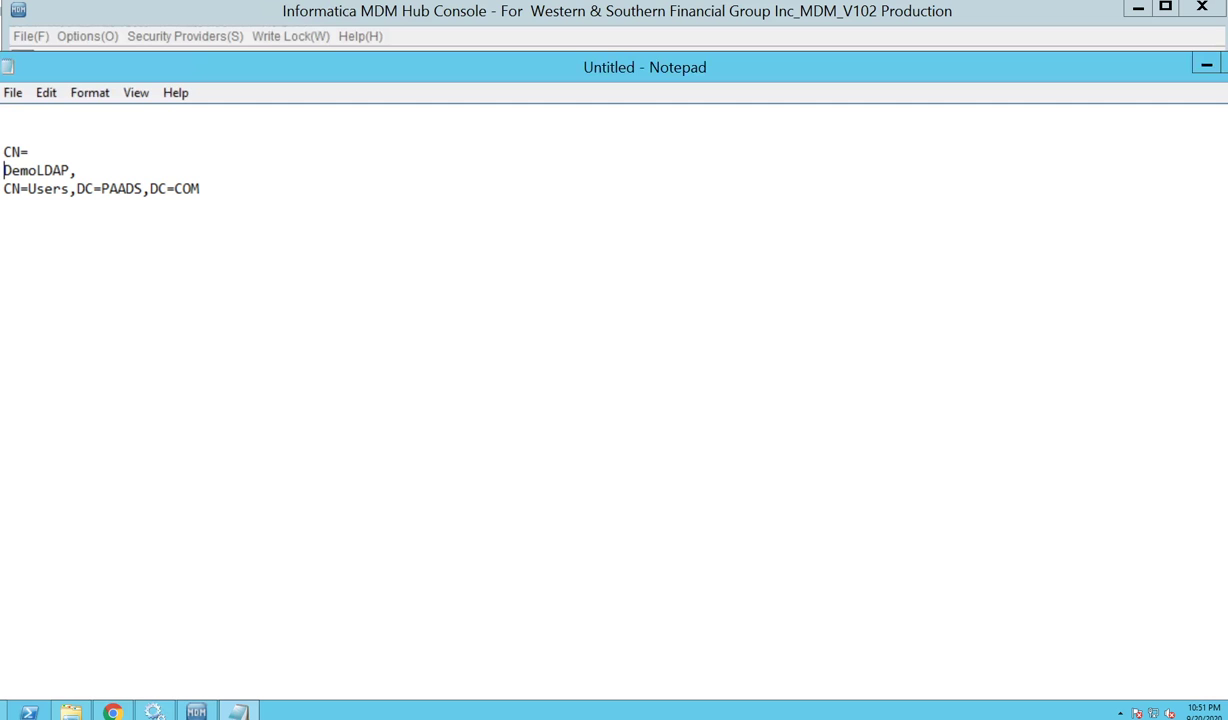
Compare the CN= prefix and CN=Users,DC=PAADS,DC=COM suffix with the console's login module settings.
drag(29, 152, 3, 152)
drag(200, 189, 3, 189)
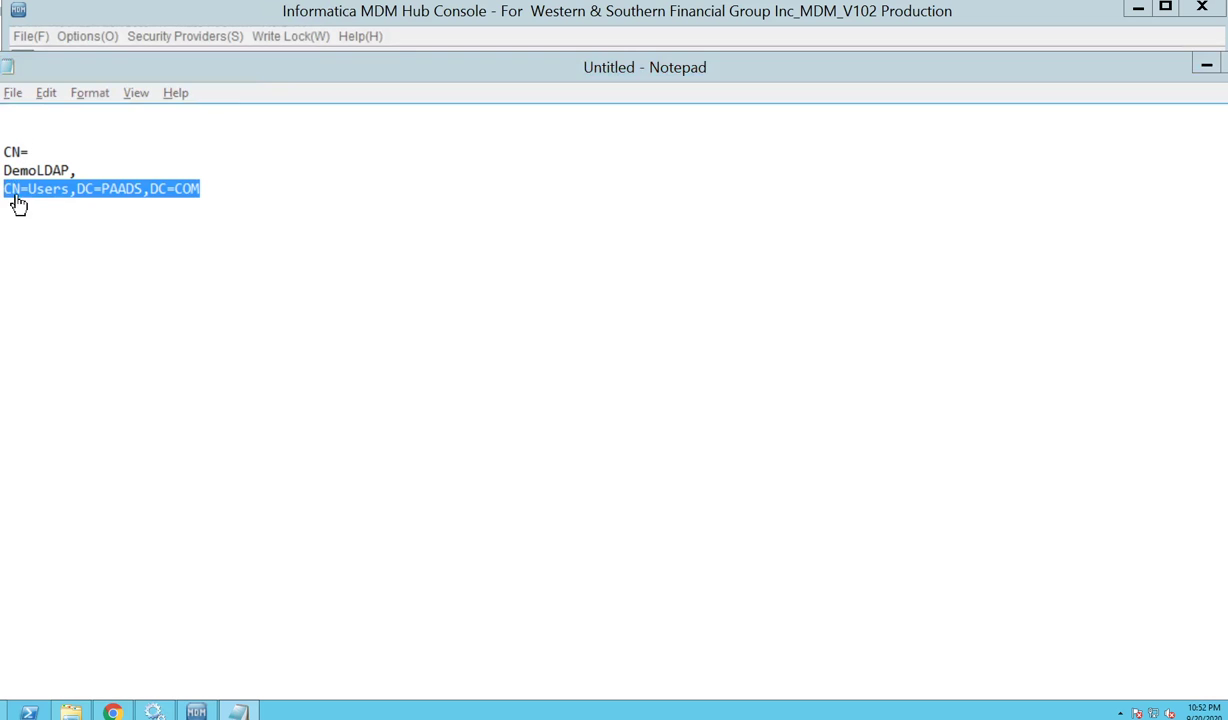
key(alt+Tab)
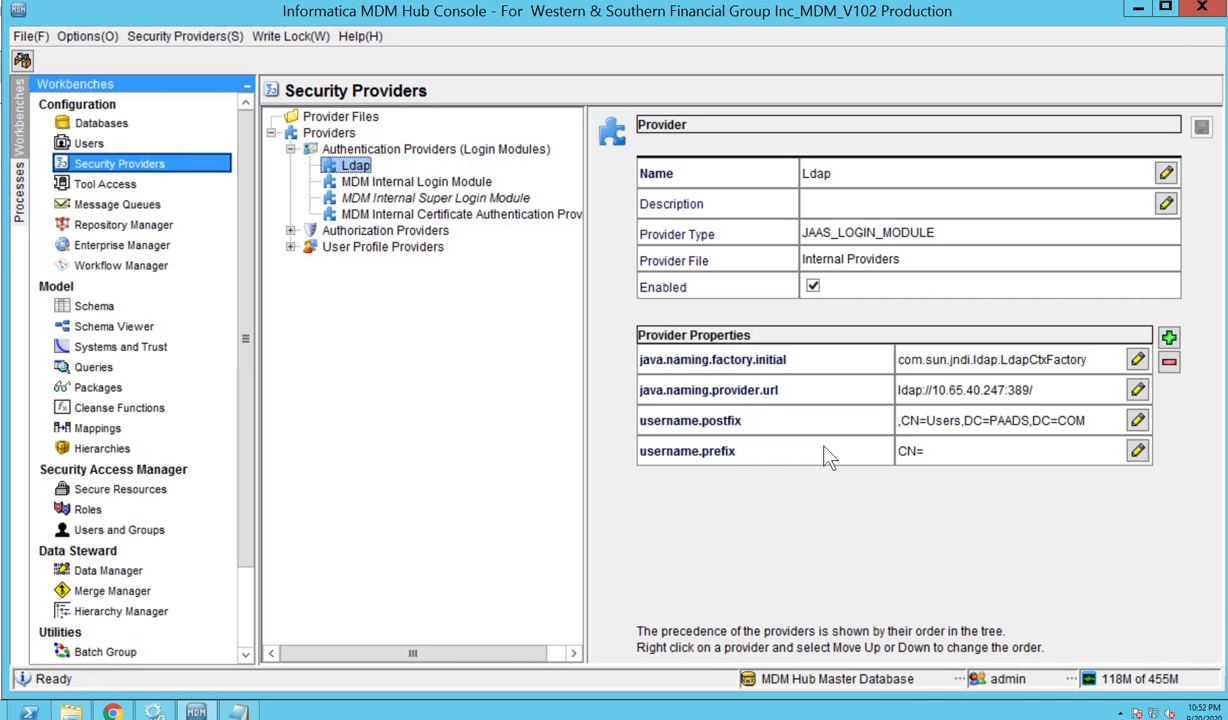
key(alt+Tab)
drag(3, 152, 29, 152)
key(alt+Tab)
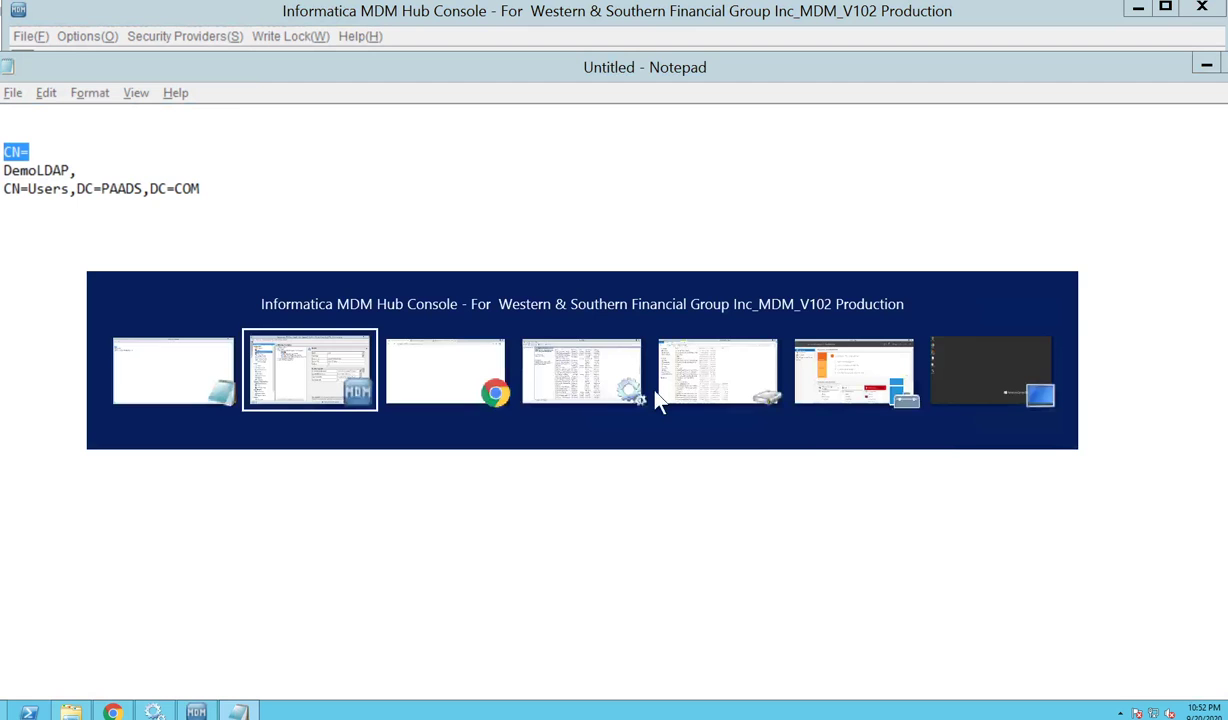
key(alt+Tab)
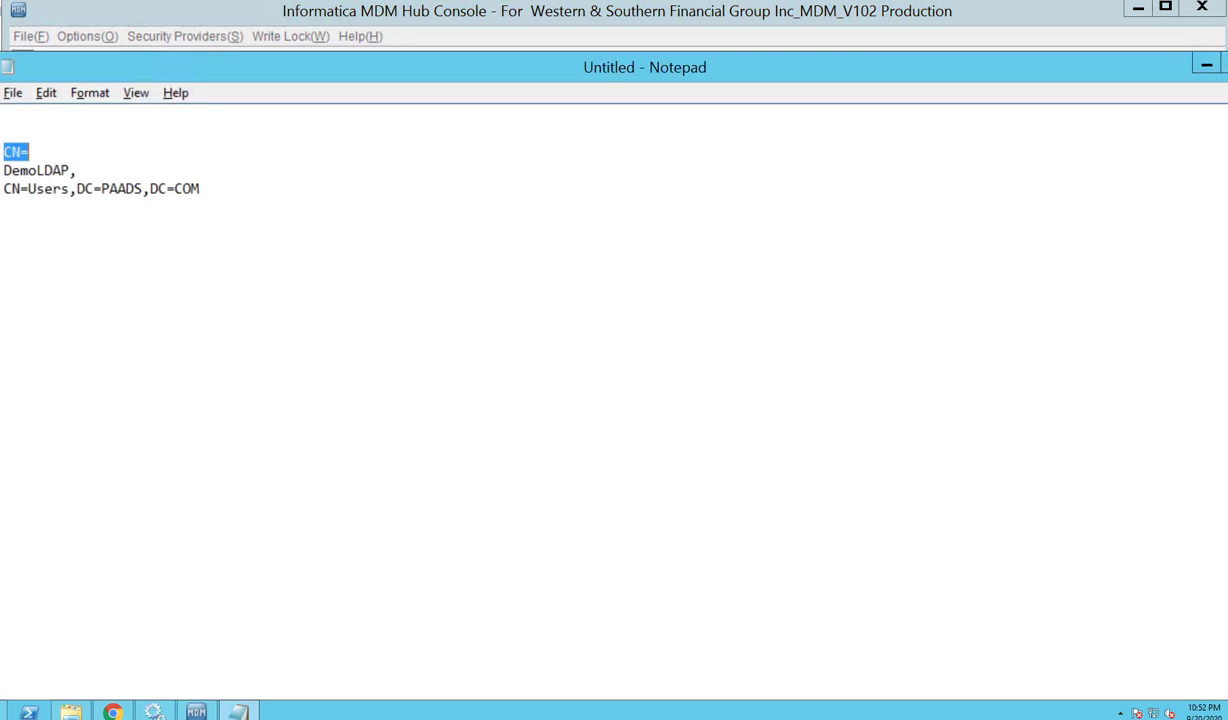
drag(3, 188, 200, 188)
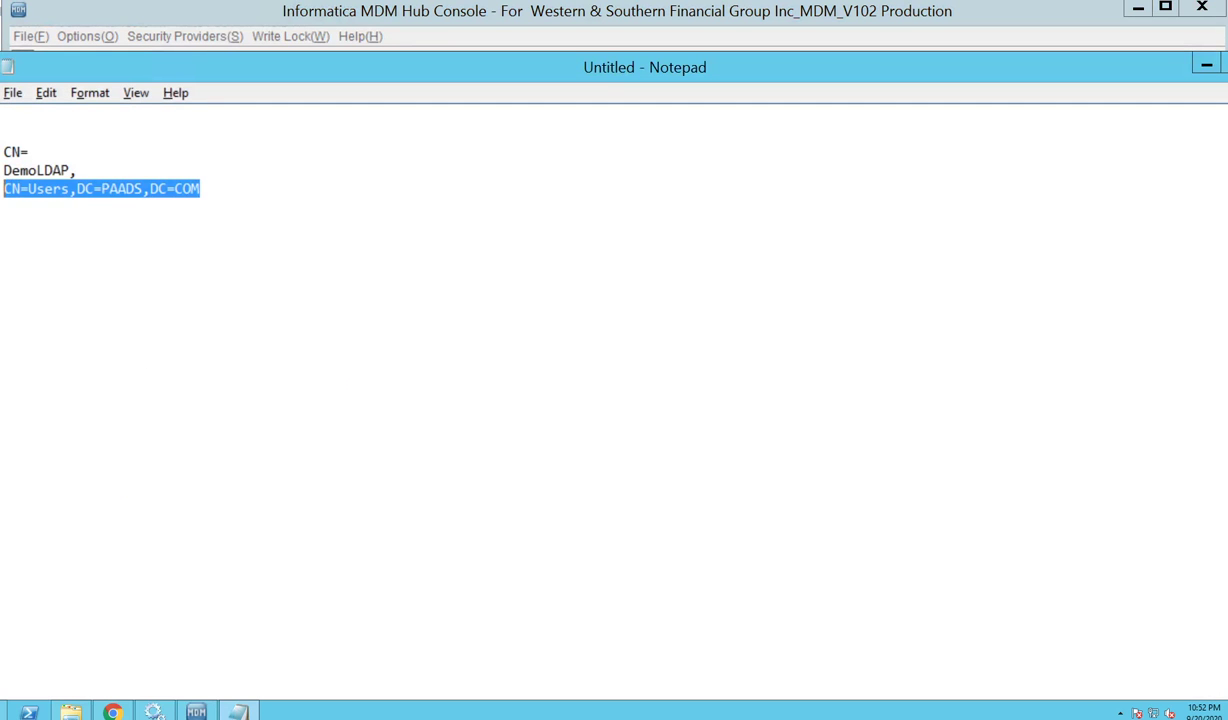
drag(69, 170, 3, 170)
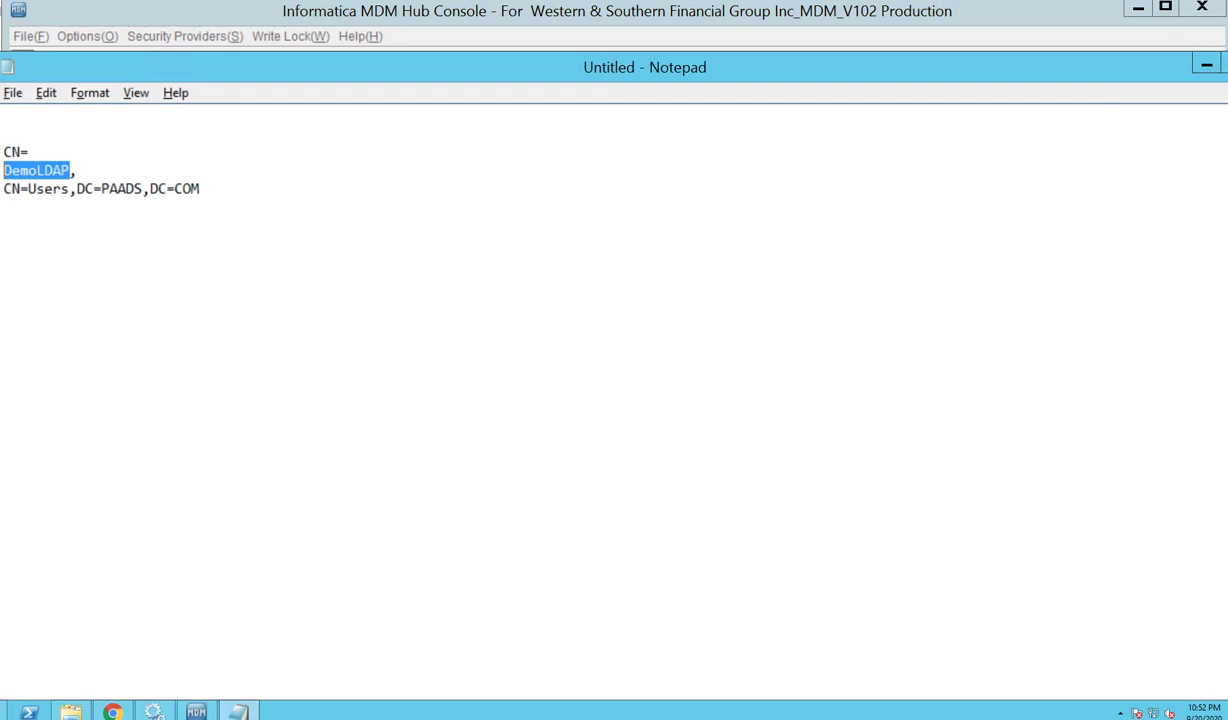
key(alt+Tab)
key(alt+Tab)
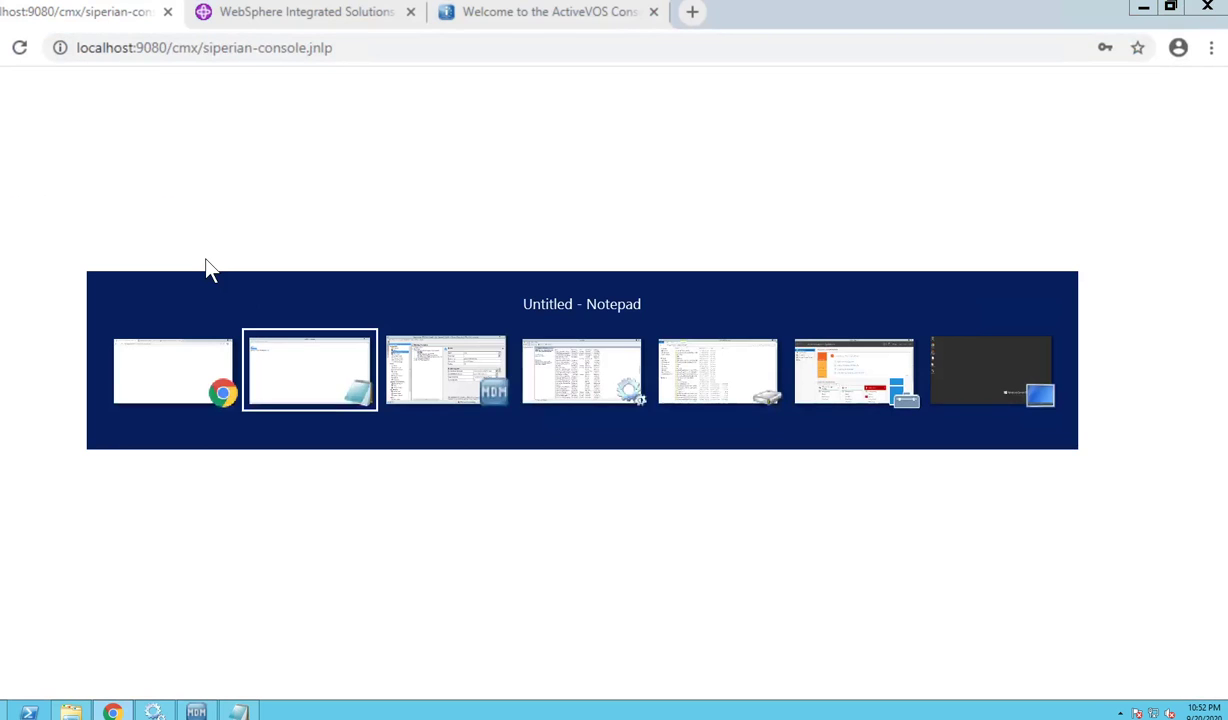
key(alt+Tab)
Add user DemoLDAP with first name Demo, last name LDAP, an e-mail address, and external authentication.
click(95, 143)
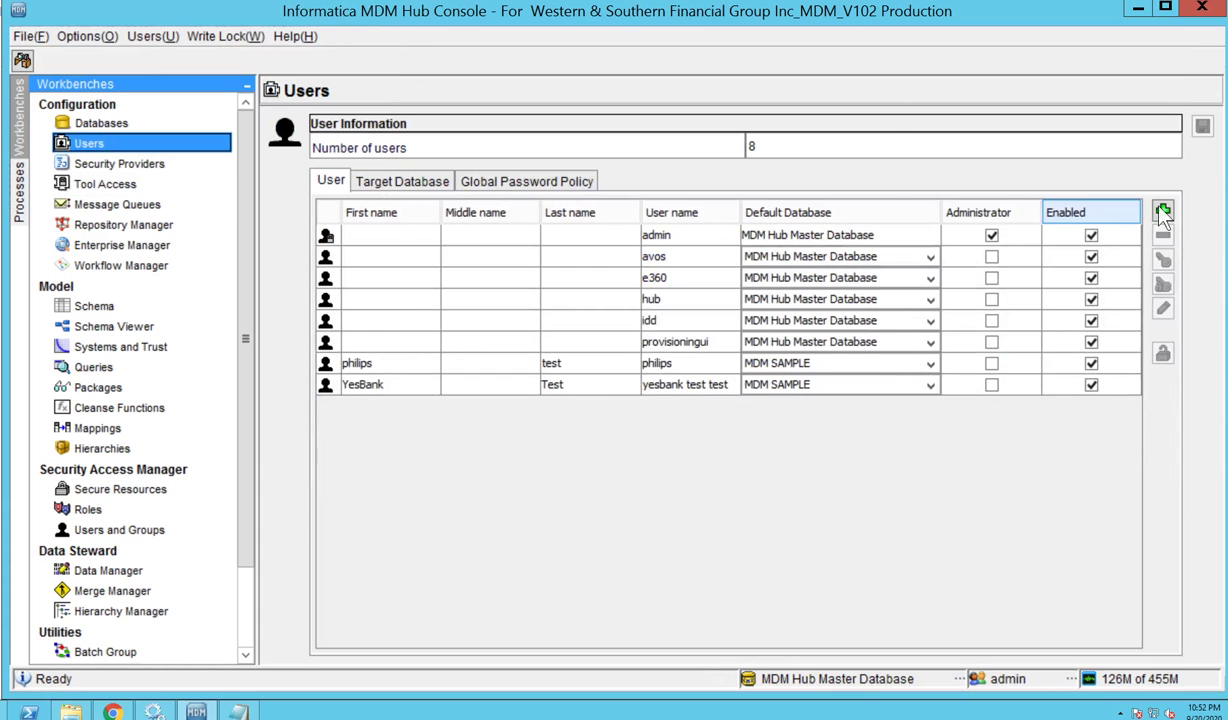
click(1163, 211)
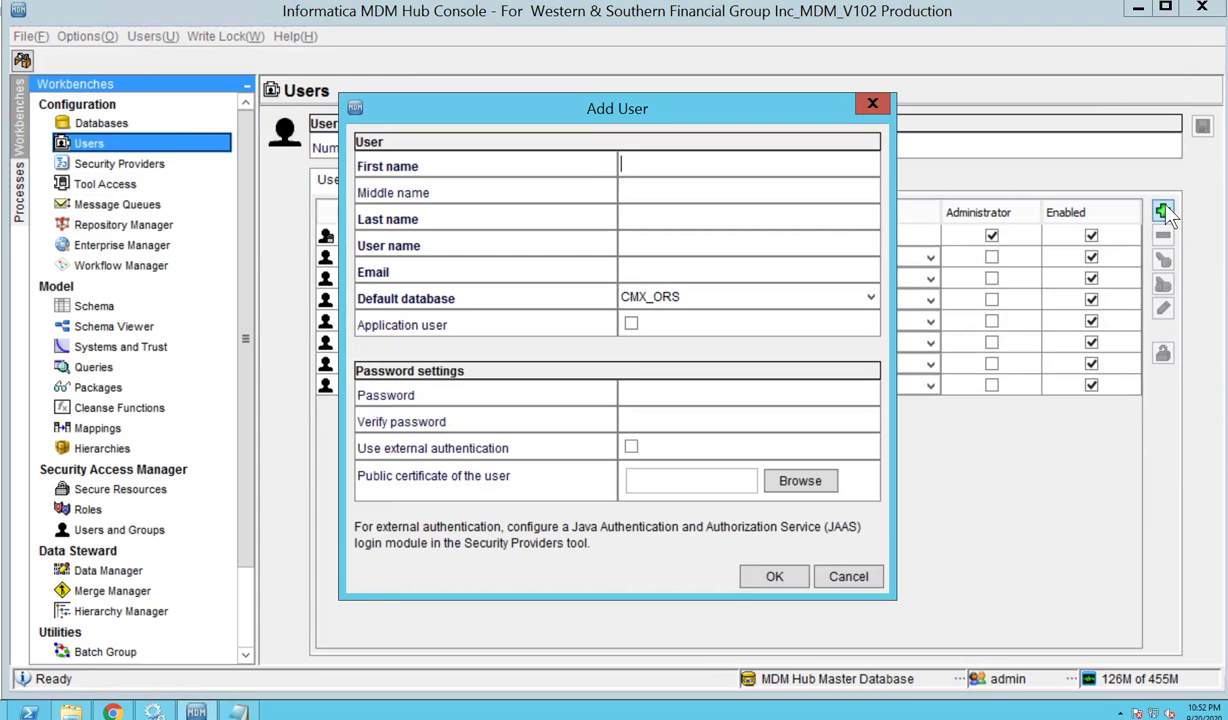
text(DemoLDAP)
key(BackSpace)
key(BackSpace)
key(BackSpace)
key(BackSpace)
key(Tab)
key(Tab)
text(LDAP)
key(Tab)
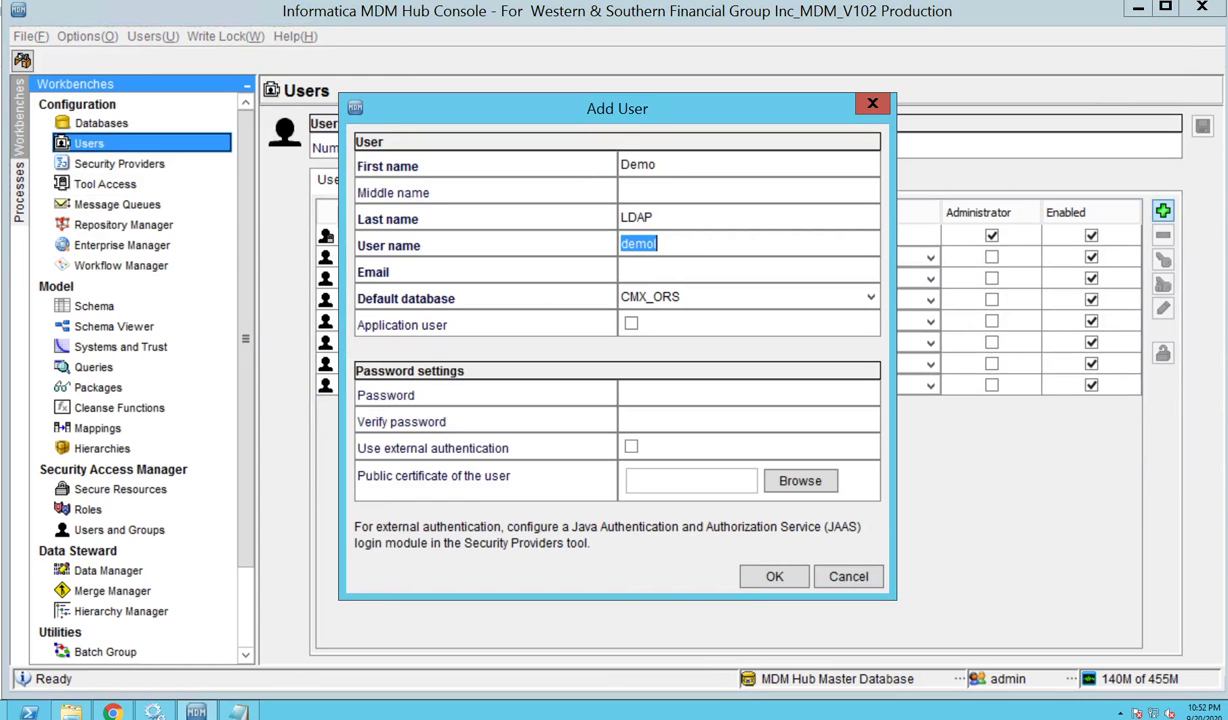
text(DemoLDAP)
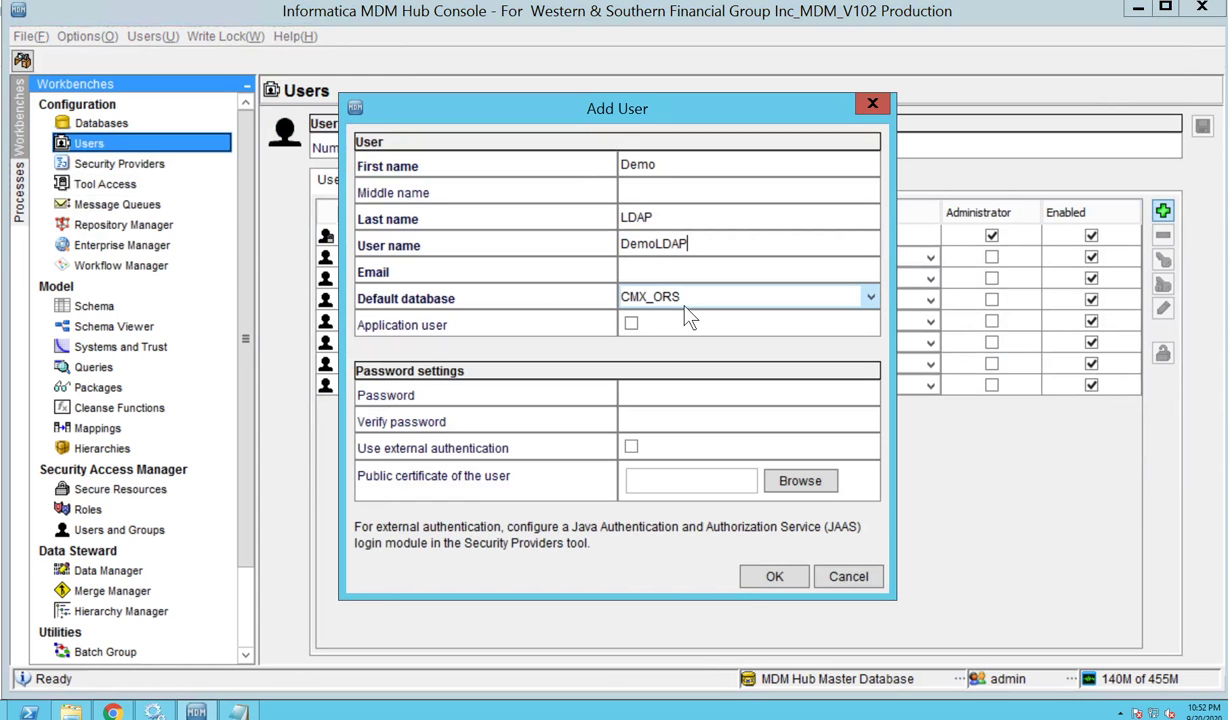
key(Tab)
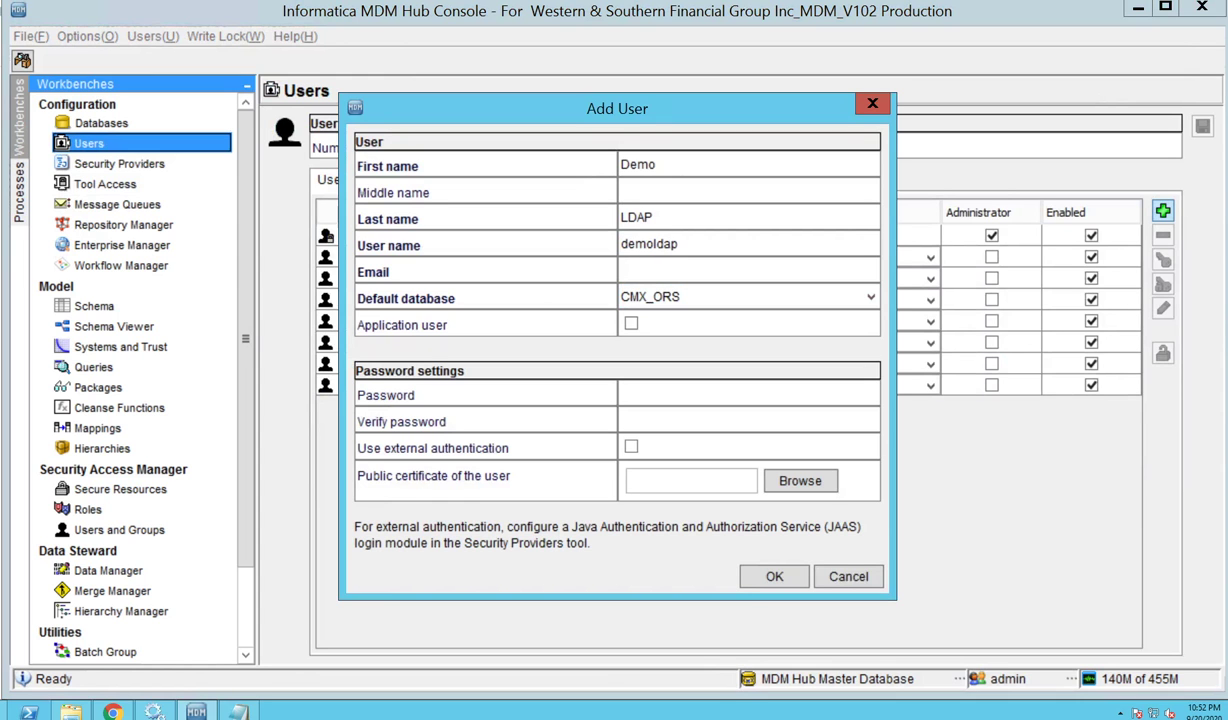
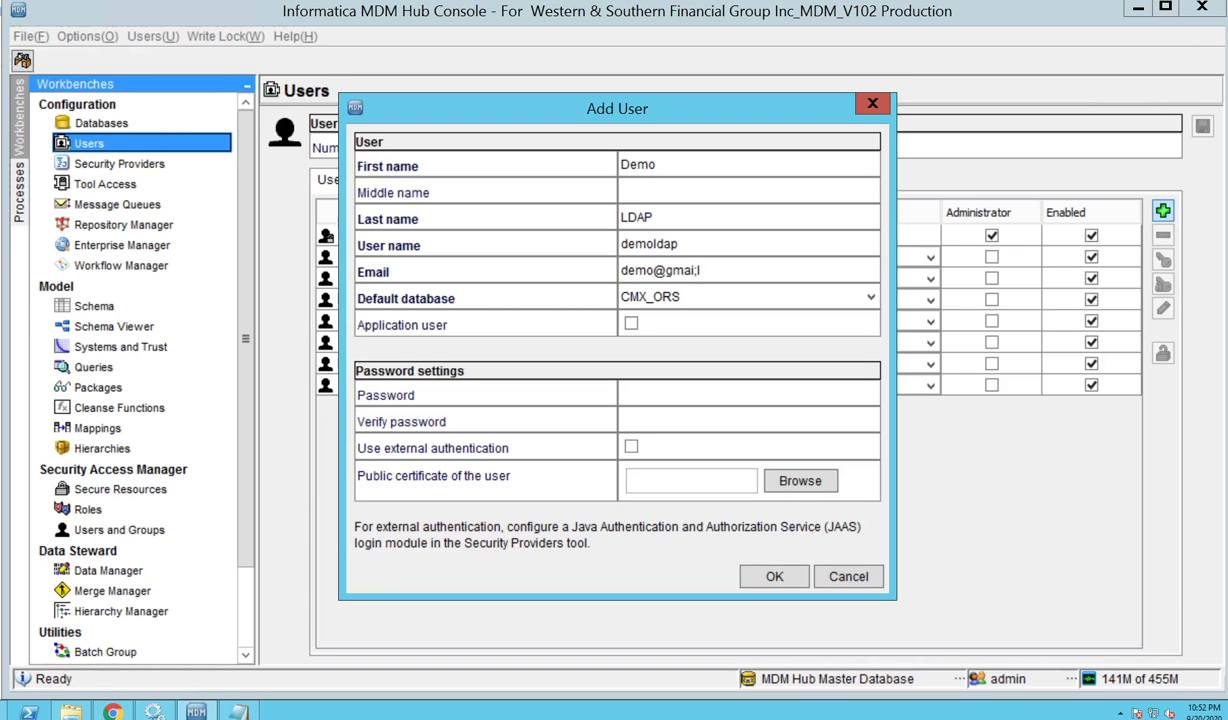
click(631, 447)
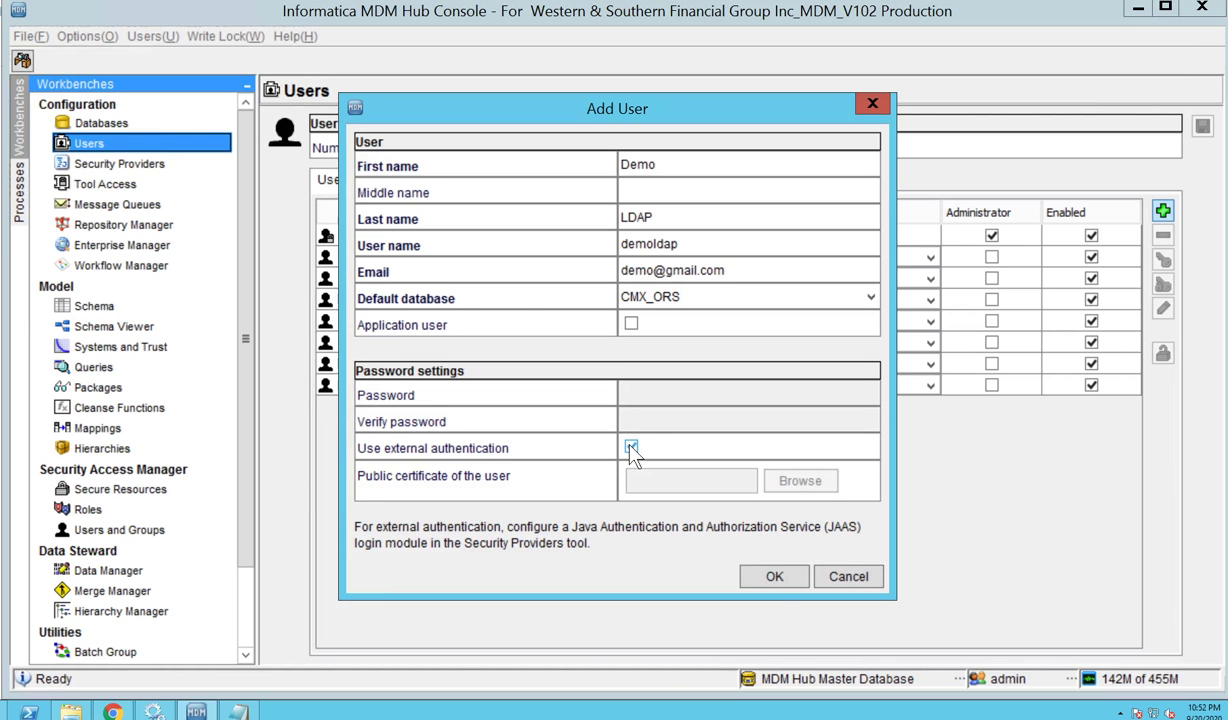
click(775, 580)
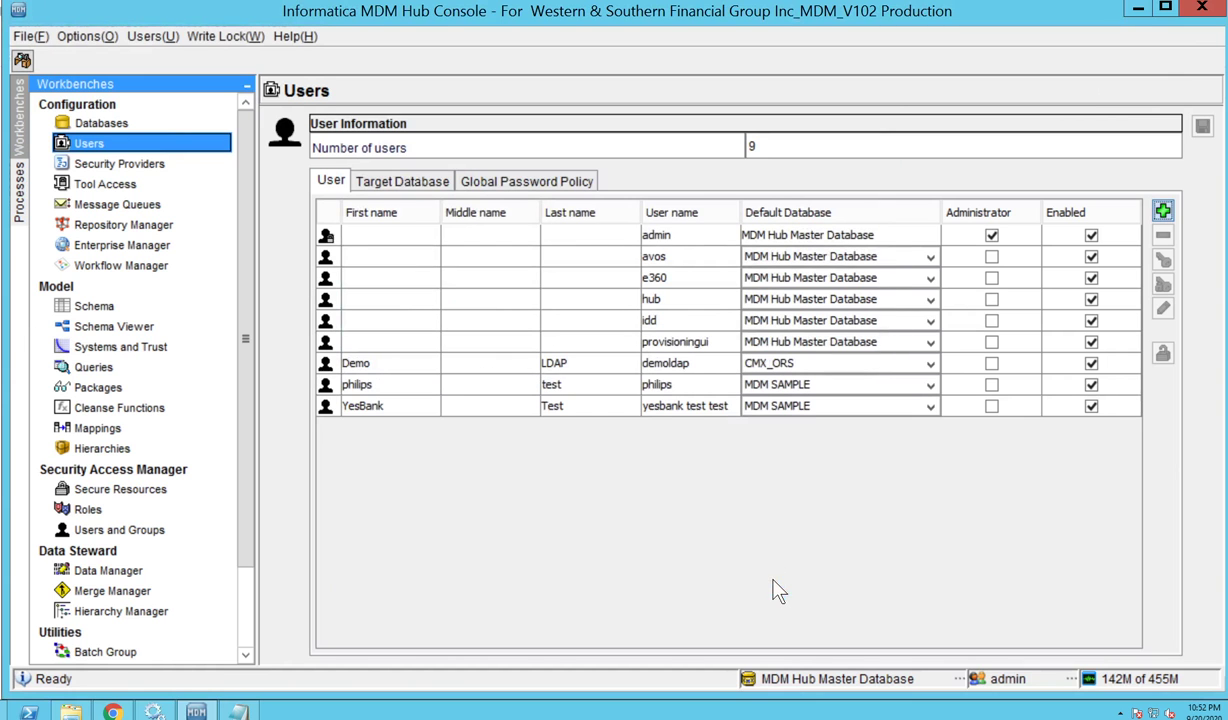
Log in as demoldap with its password and connect to the CMX_ORS database.
click(450, 368)
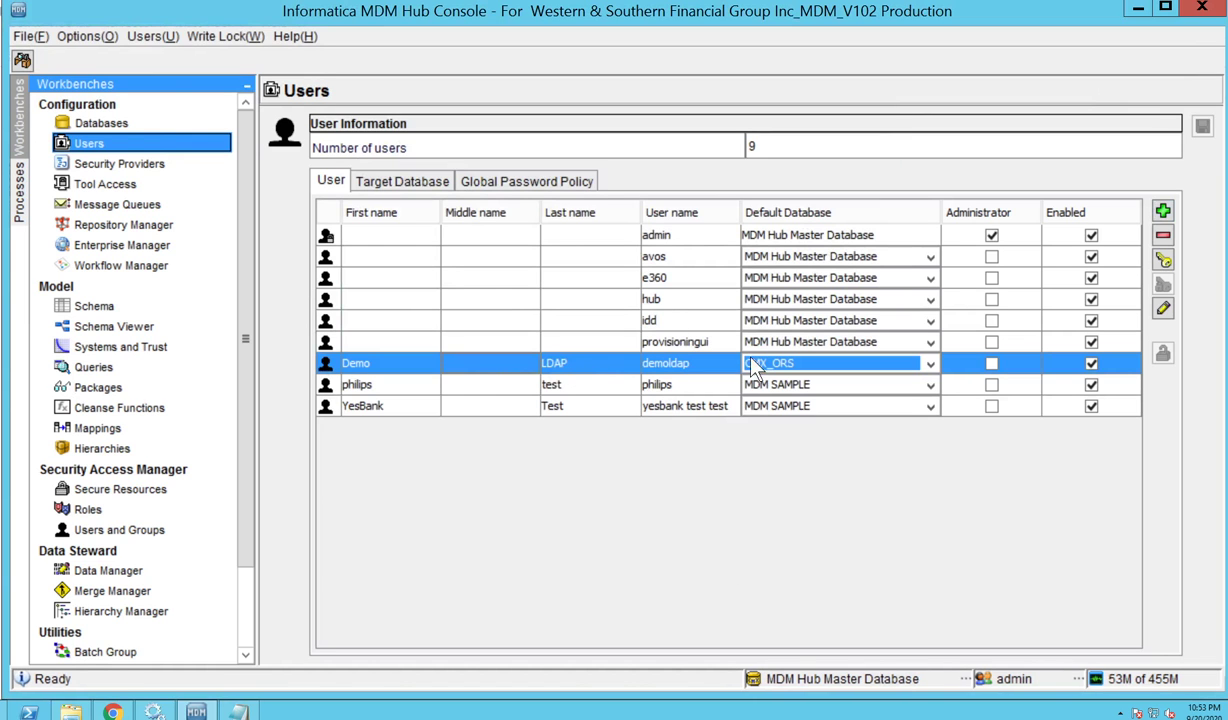
click(1022, 688)
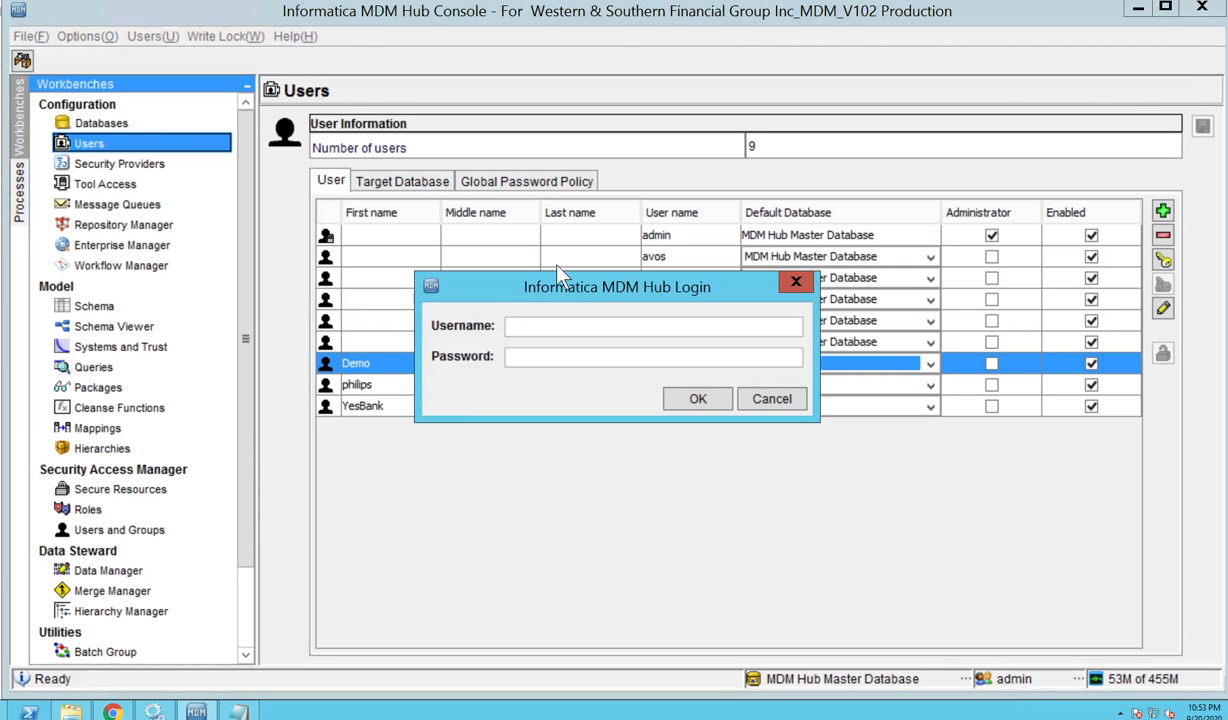
text(demoldap)
key(Tab)
text(*********)
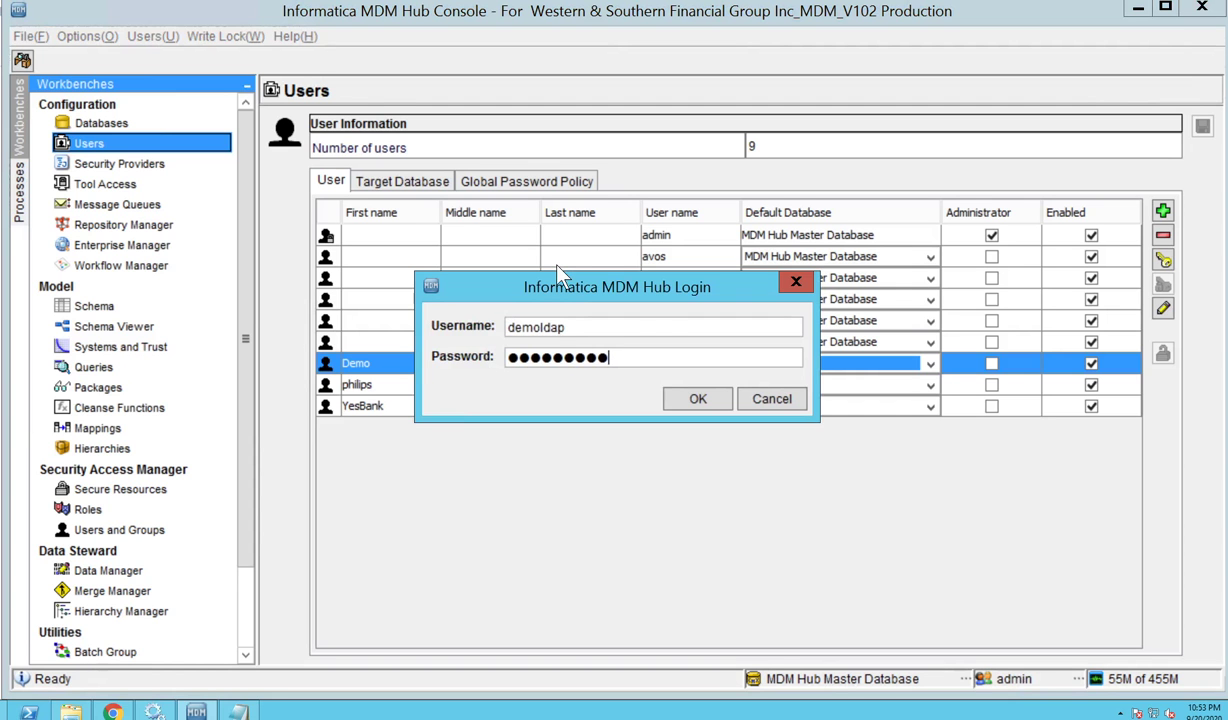
click(699, 399)
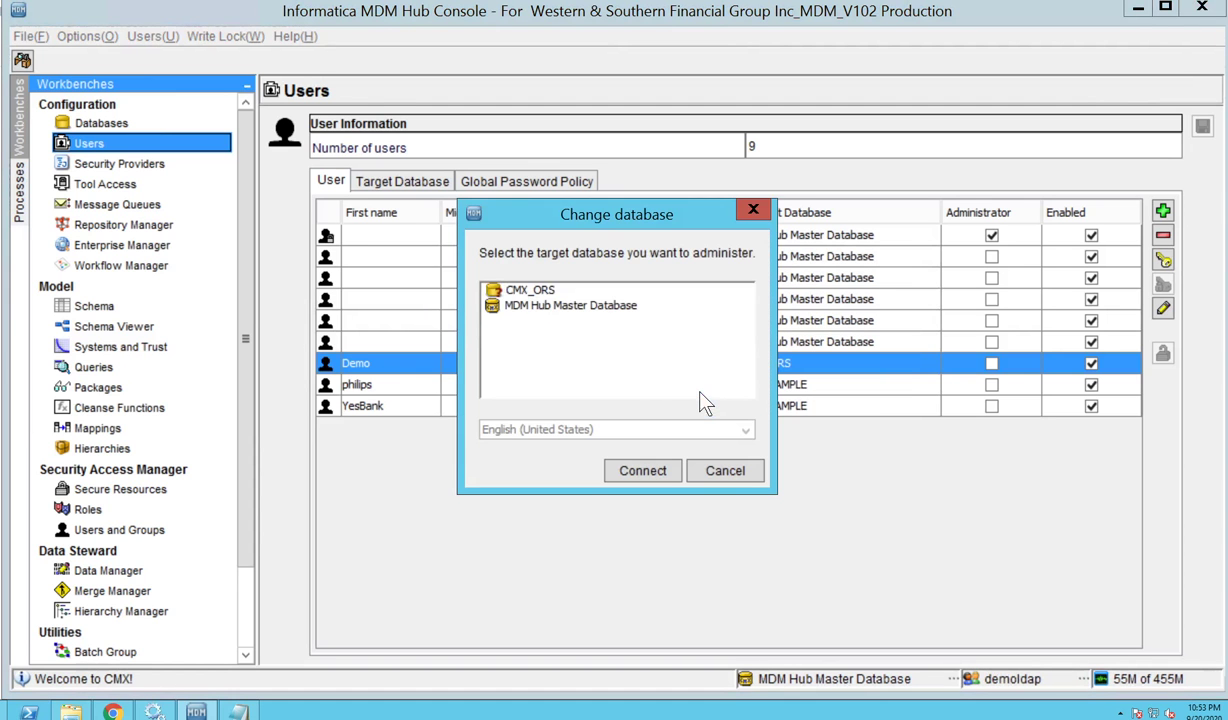
click(510, 290)
click(654, 471)
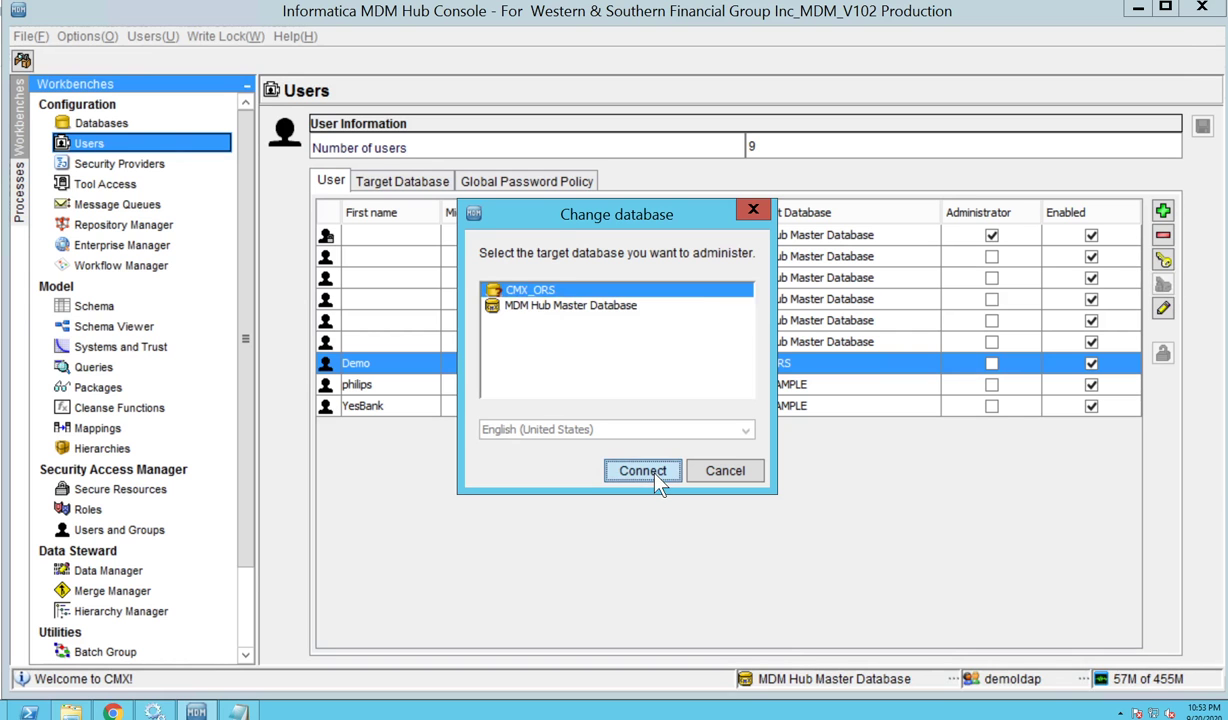